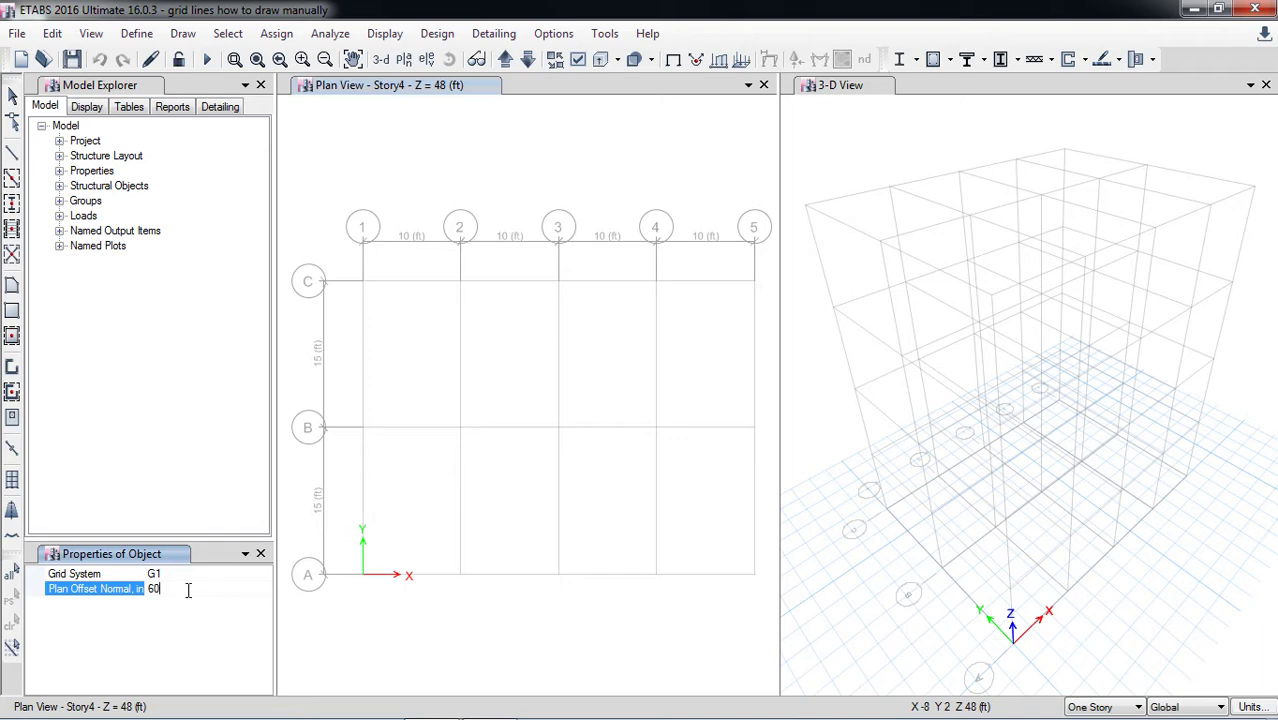
# Step: Draw a grid line from 1 A to 5 A, 60 in above grid A, then reset Plan Offset Normal to 0
pyautogui.click(363, 583)
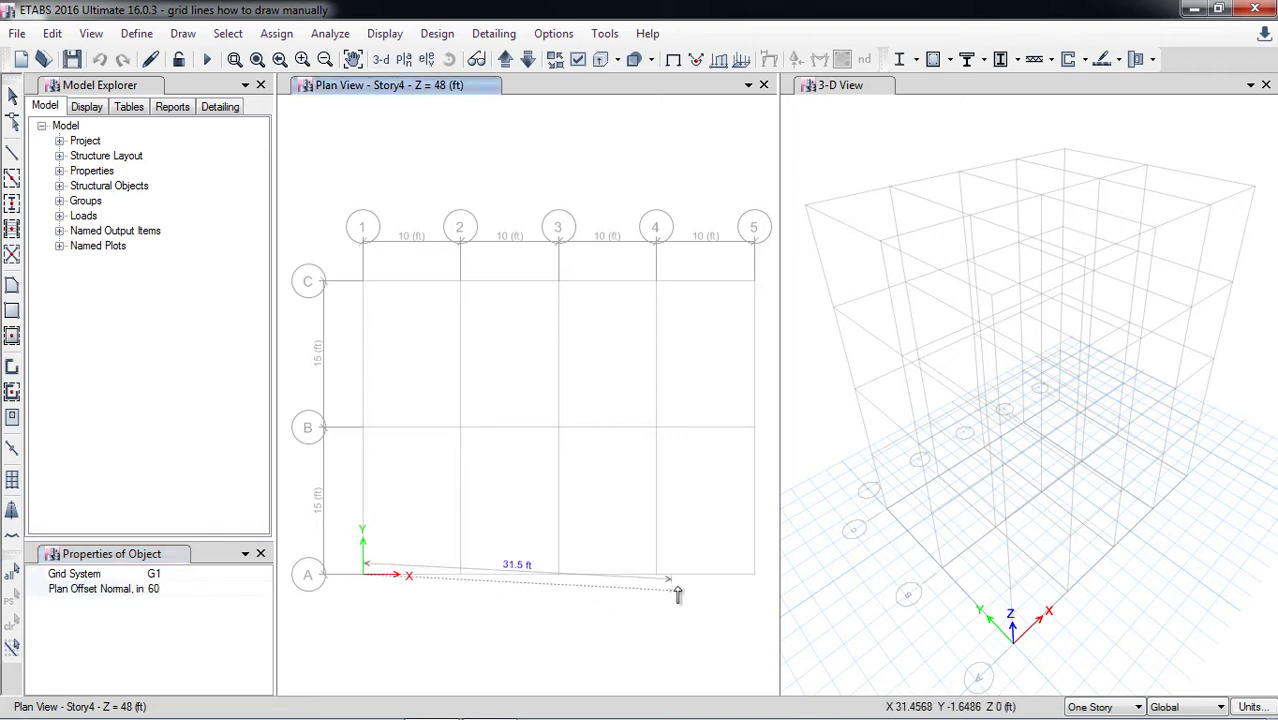
pyautogui.click(755, 576)
pyautogui.scroll(-2, 548, 522)
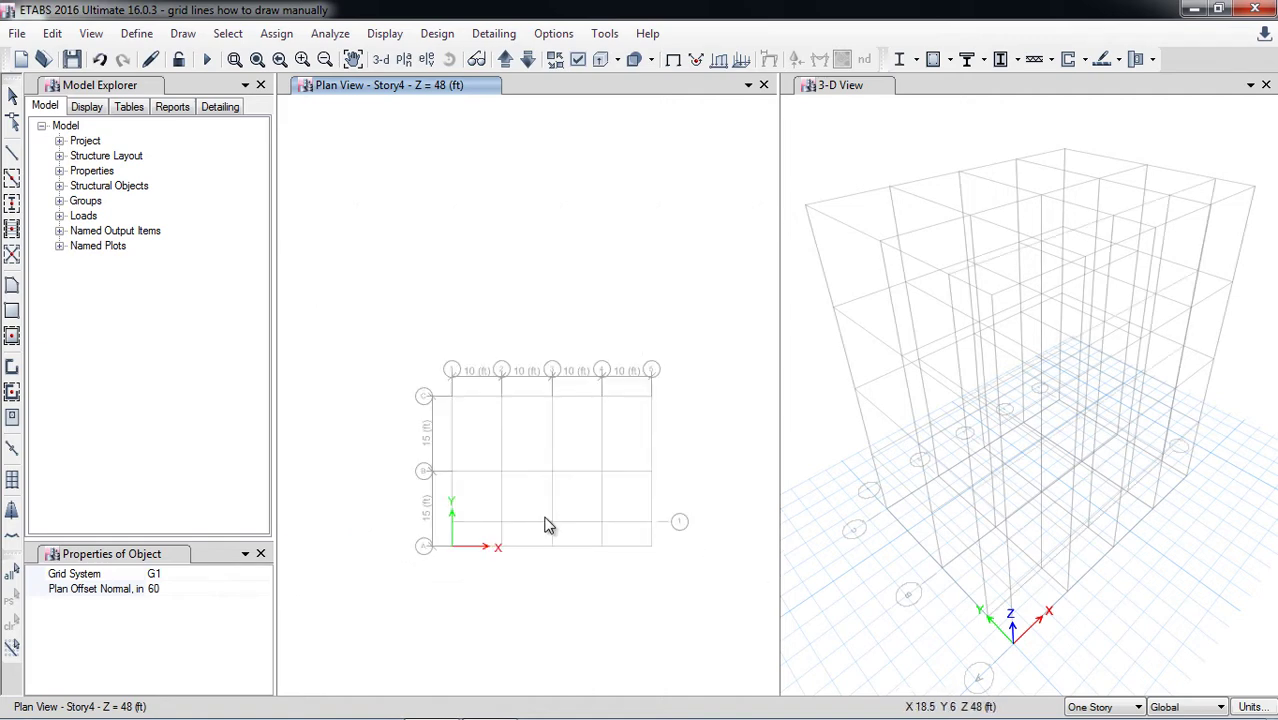
pyautogui.scroll(2, 573, 533)
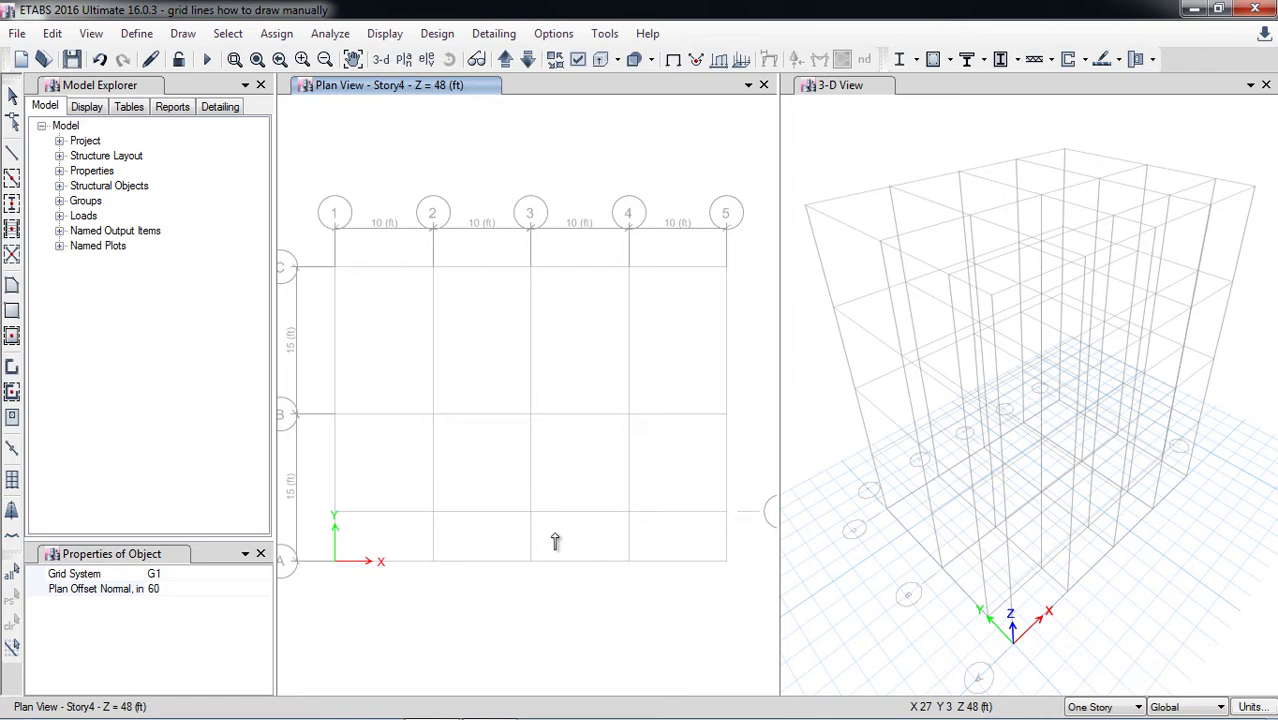
pyautogui.scroll(-2, 555, 541)
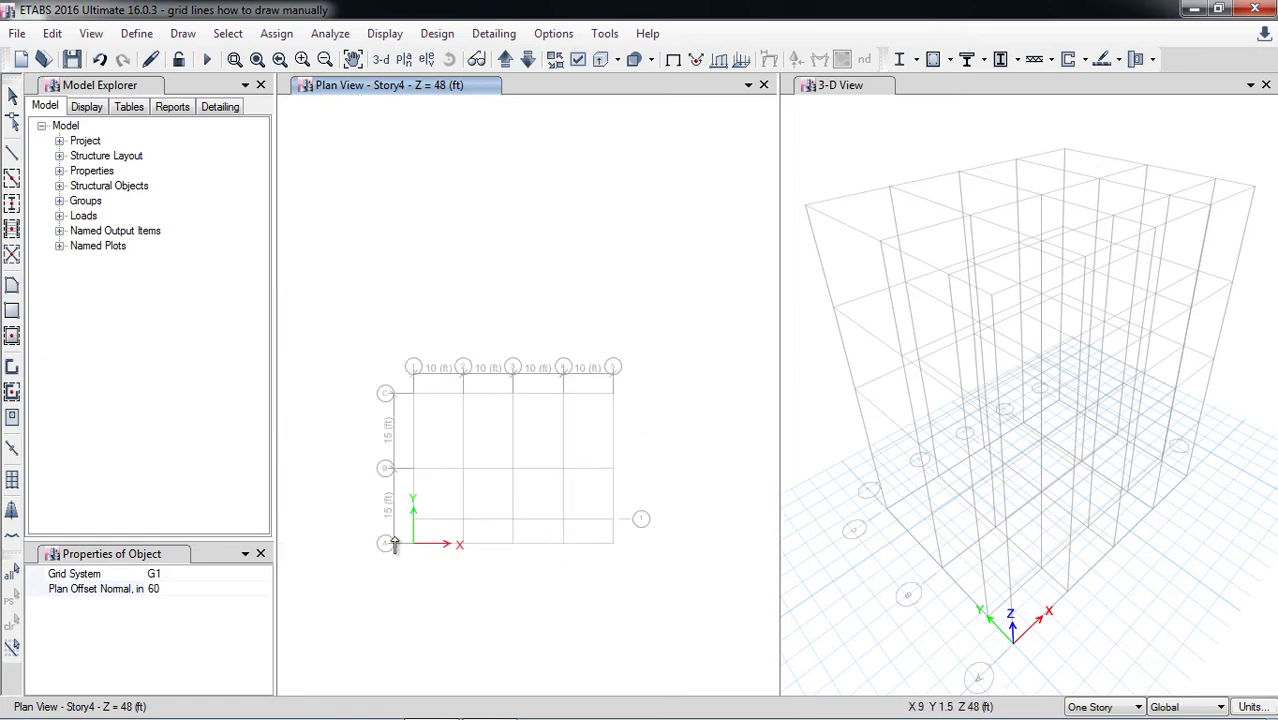
pyautogui.click(196, 591)
pyautogui.click(143, 594)
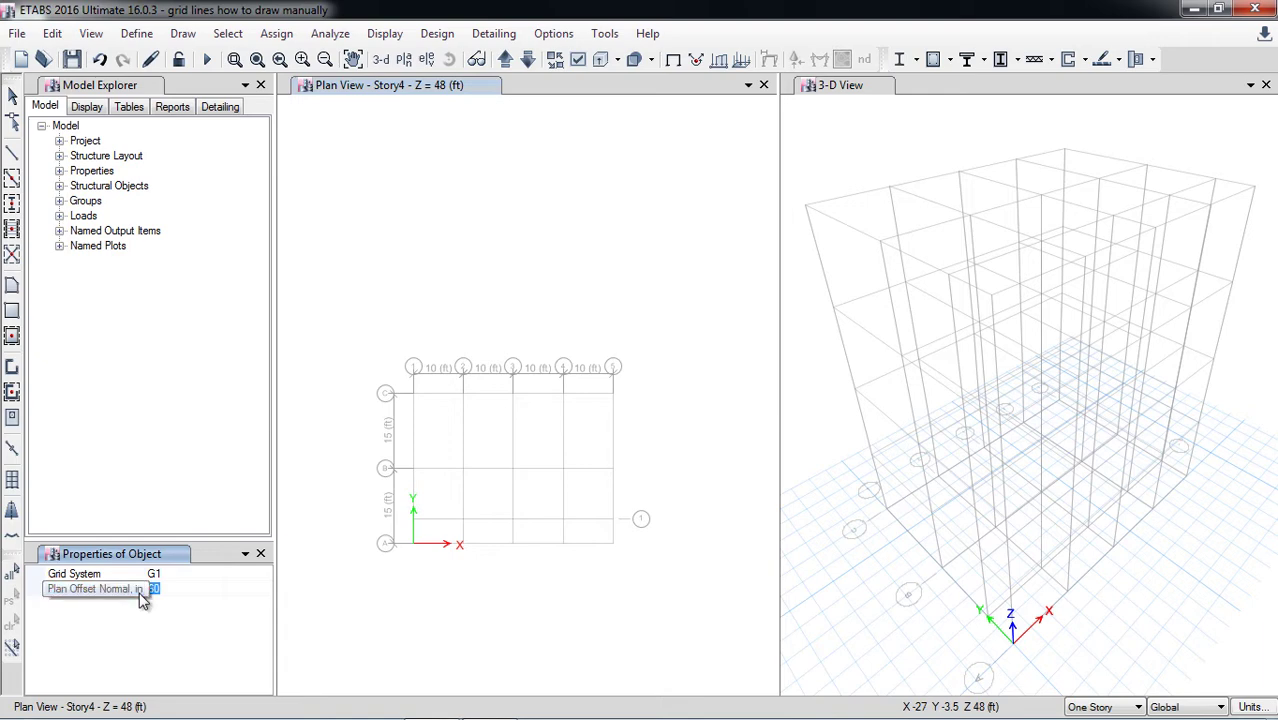
pyautogui.write('0')
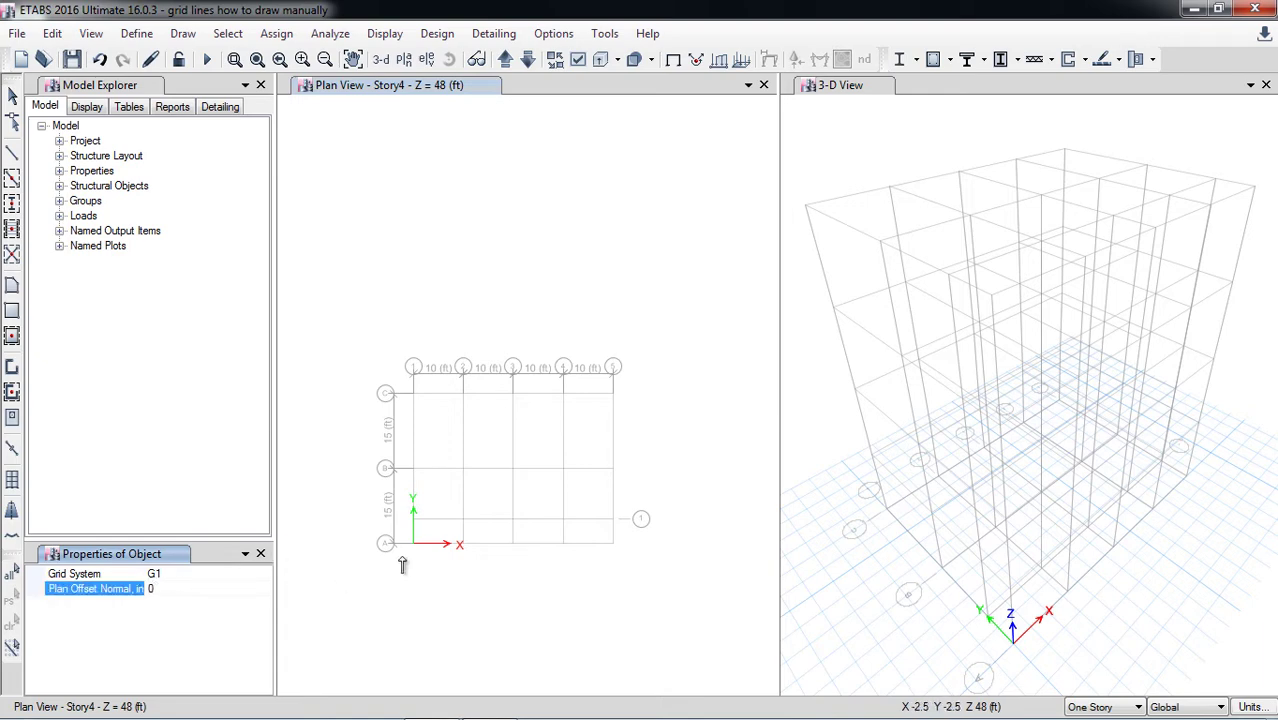
# Step: Draw a diagonal grid line from grid point 3 A to 5 C, about 36.06 ft long
pyautogui.click(512, 545)
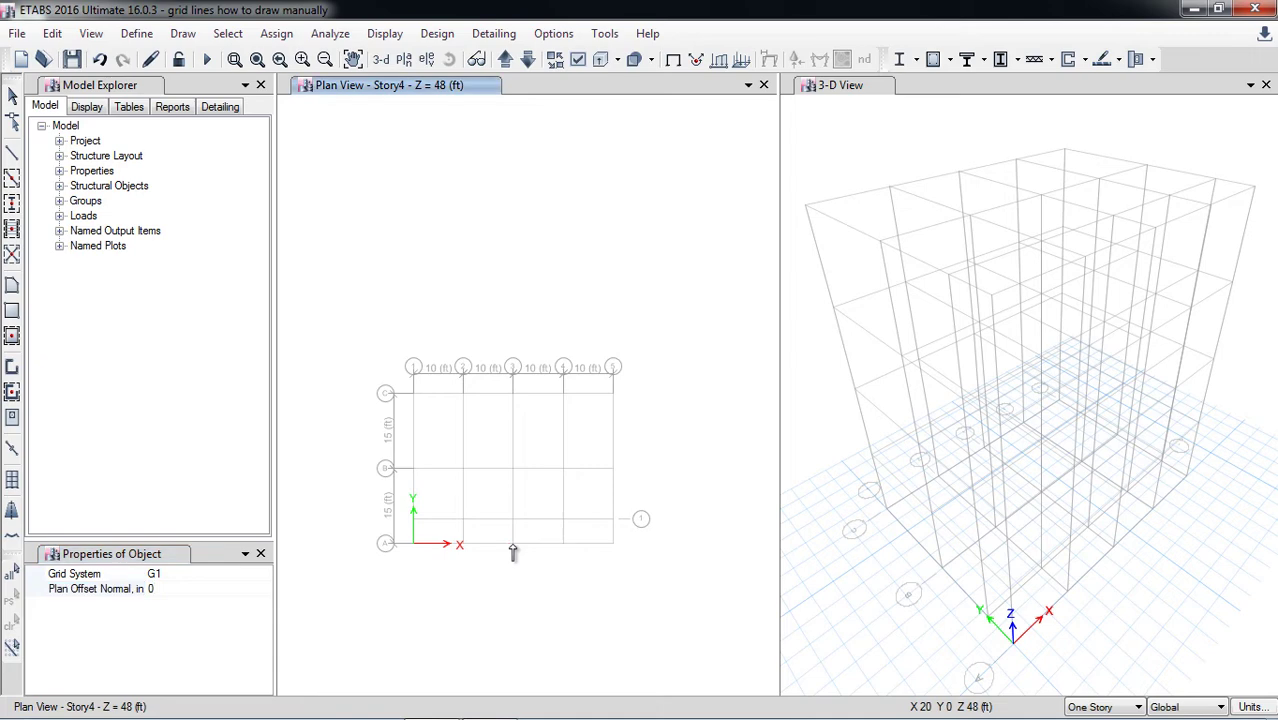
pyautogui.doubleClick(613, 398)
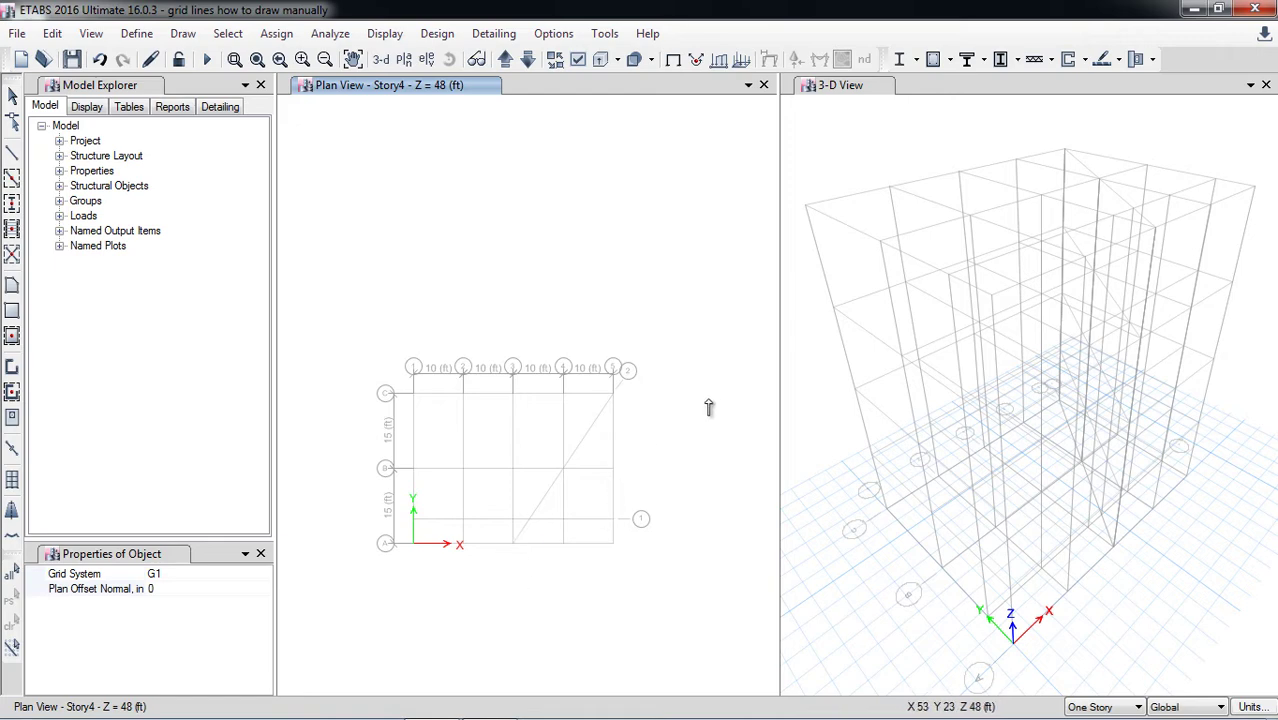
# Step: In grid system G1's data, rename the two general grids to X1 and X2
pyautogui.click(68, 34)
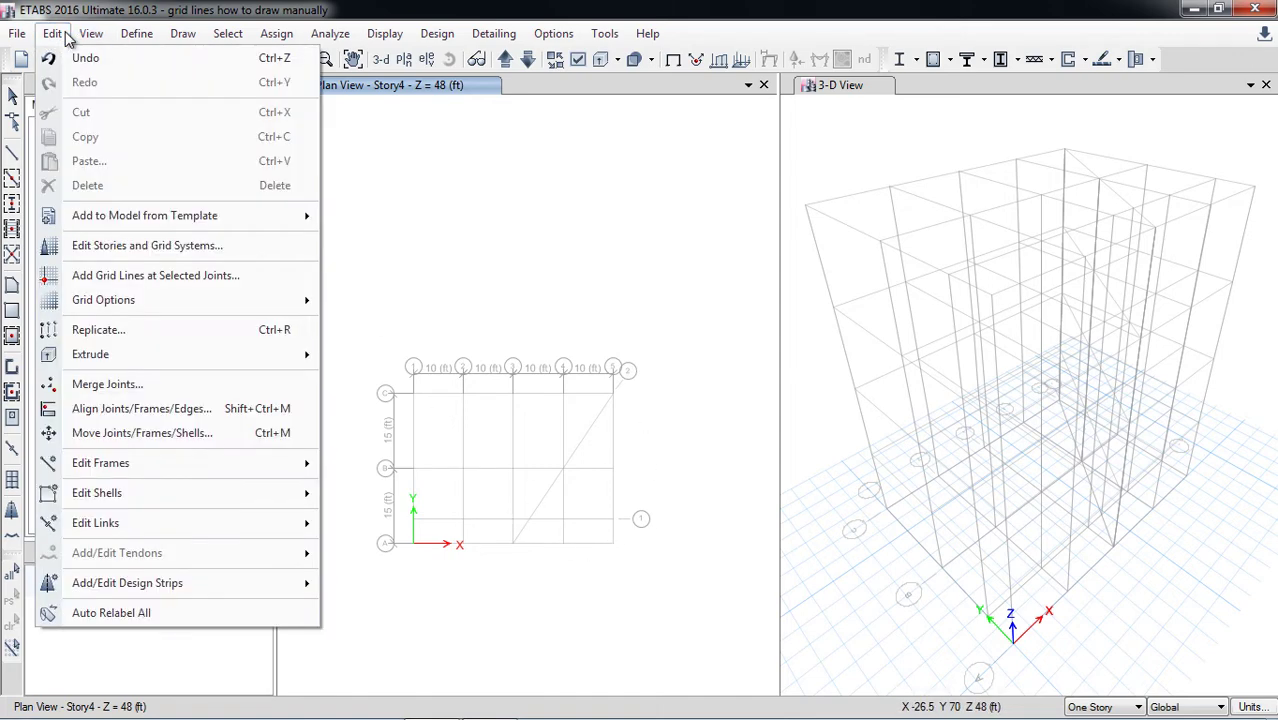
pyautogui.click(150, 247)
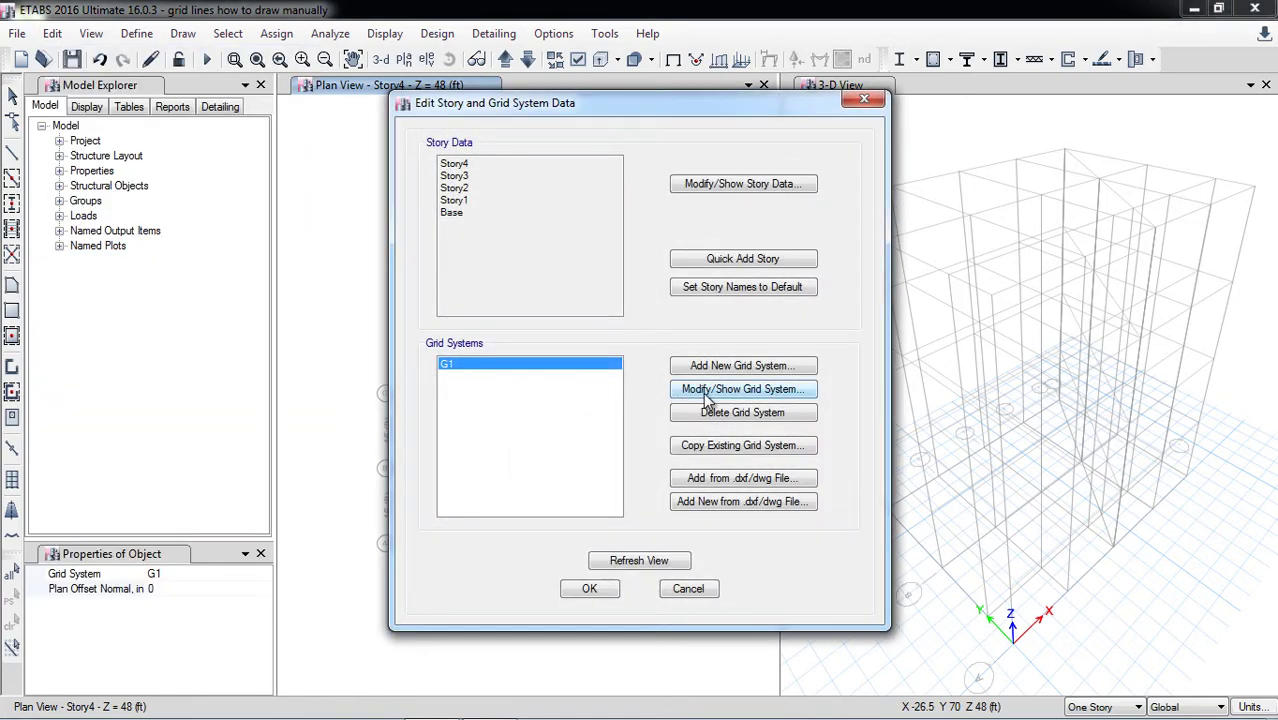
pyautogui.click(725, 390)
pyautogui.click(274, 489)
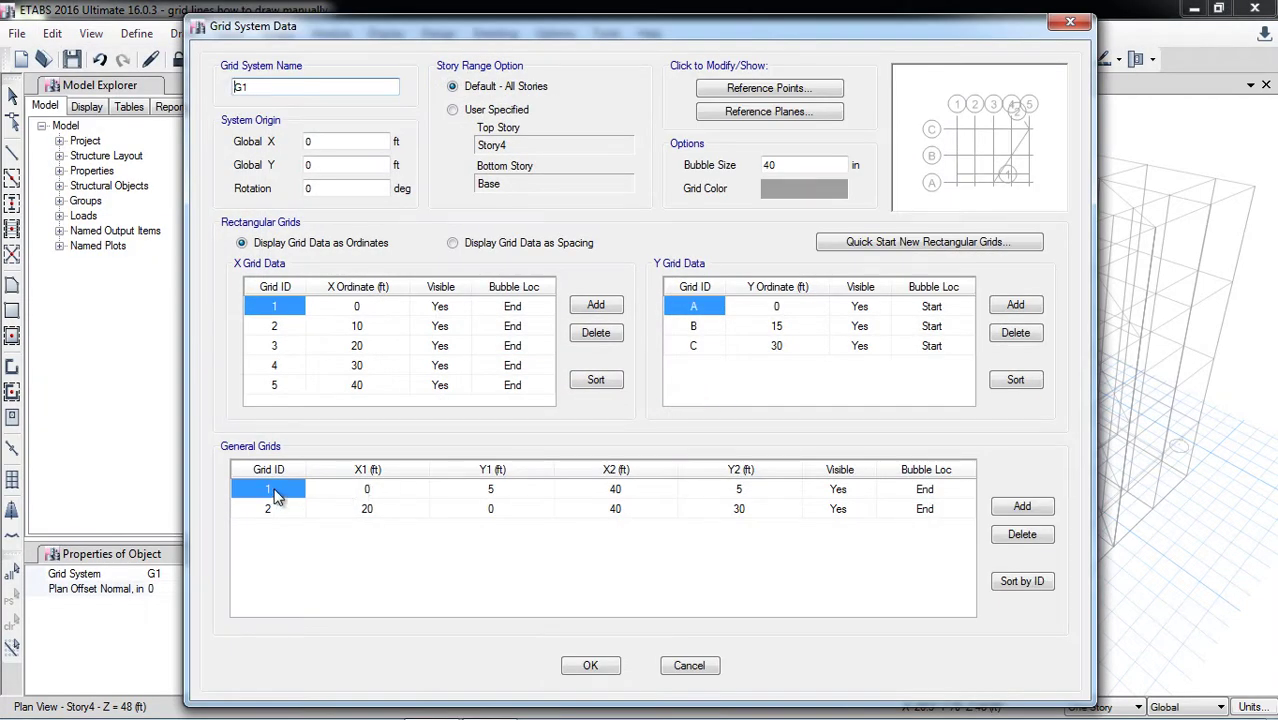
pyautogui.press('capslock')
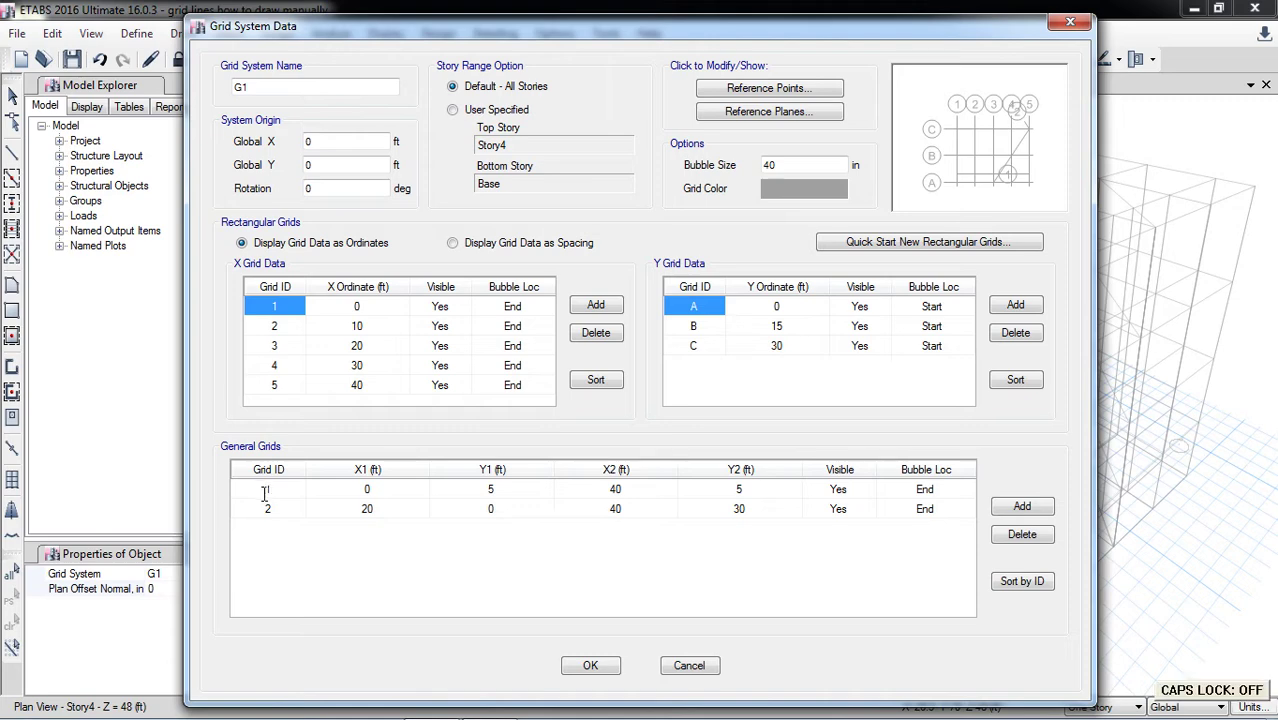
pyautogui.write('x')
pyautogui.press('BackSpace')
pyautogui.press('capslock')
pyautogui.click(265, 511)
pyautogui.click(265, 509)
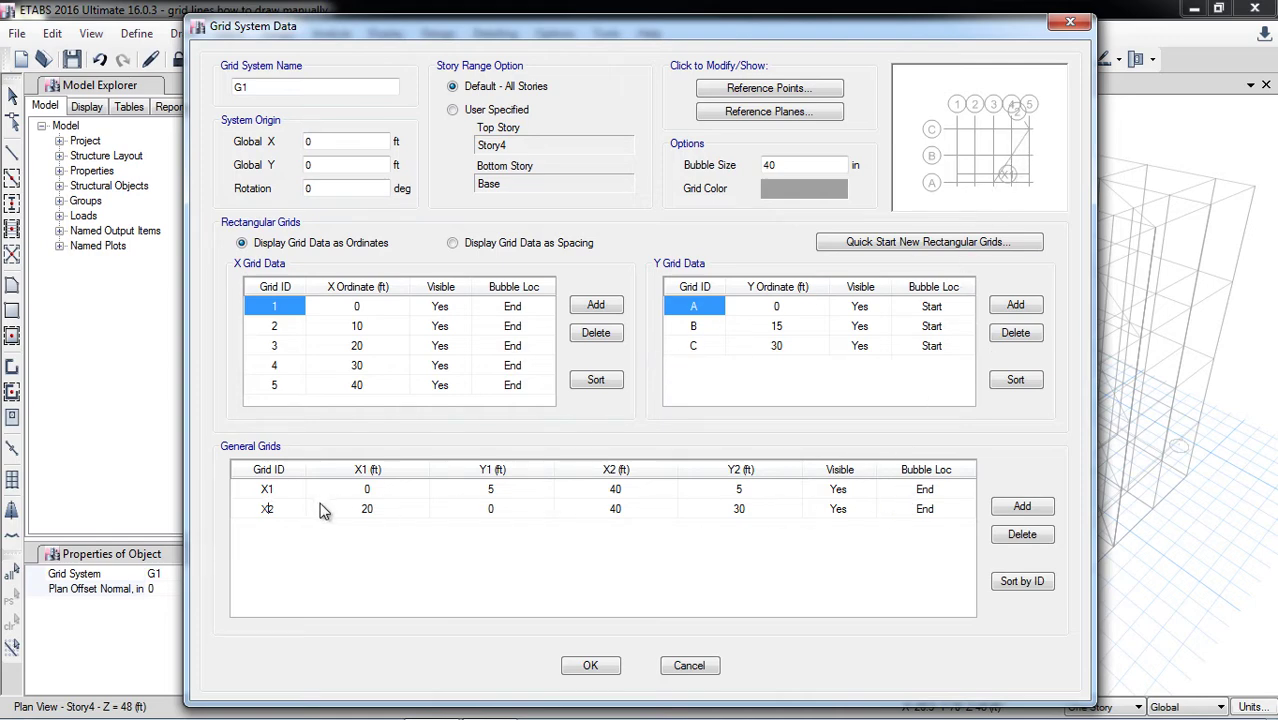
# Step: Set the bubble location of grids X1 and X2 to Start and accept the grid data
pyautogui.click(938, 491)
pyautogui.click(938, 491)
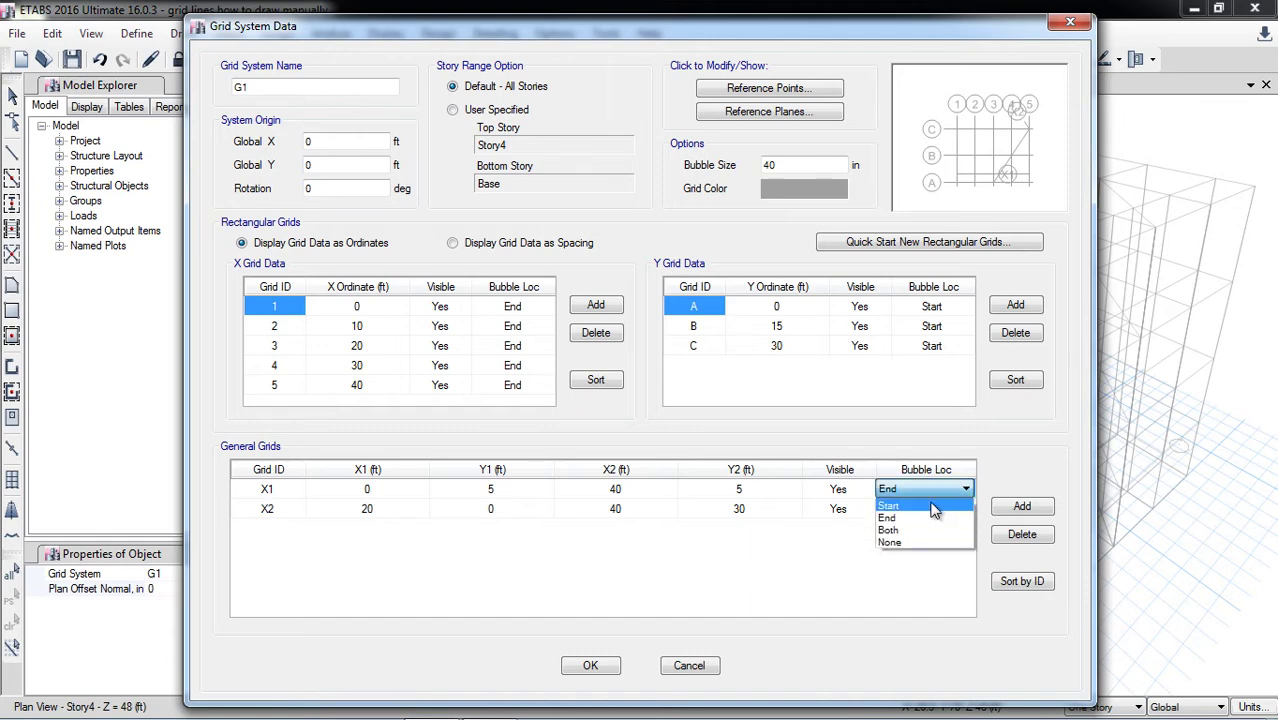
pyautogui.click(933, 507)
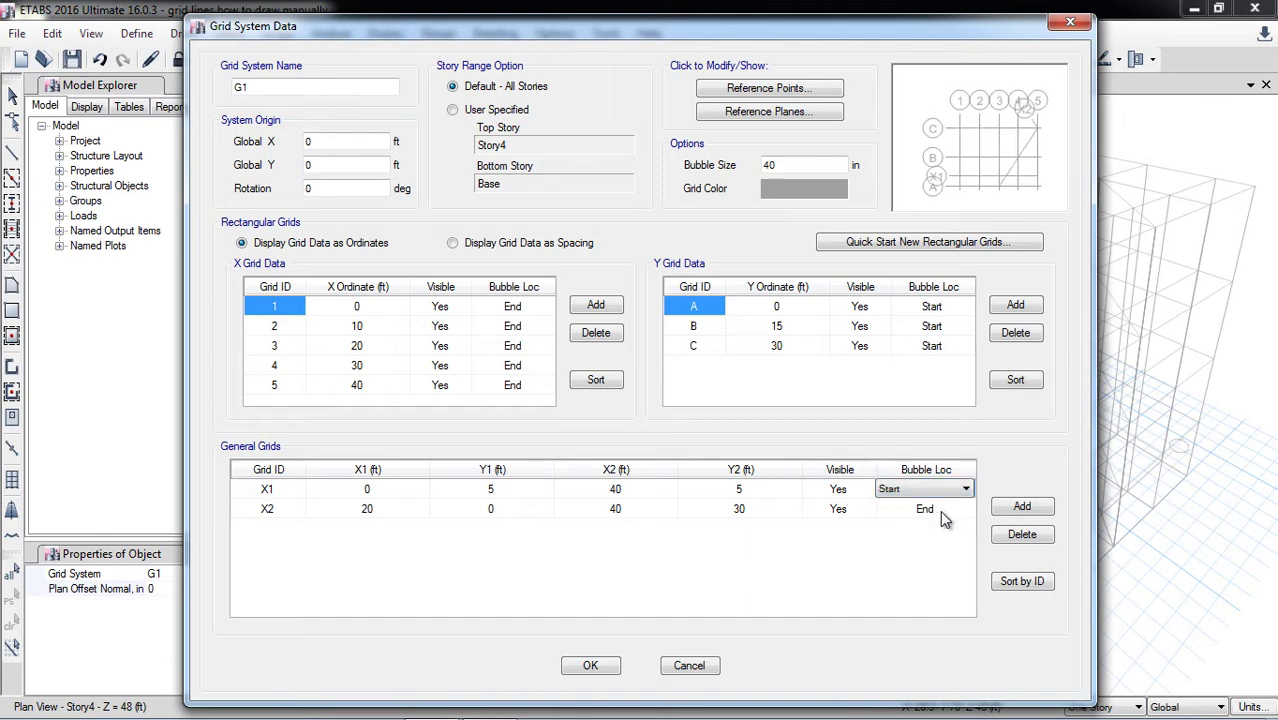
pyautogui.click(940, 510)
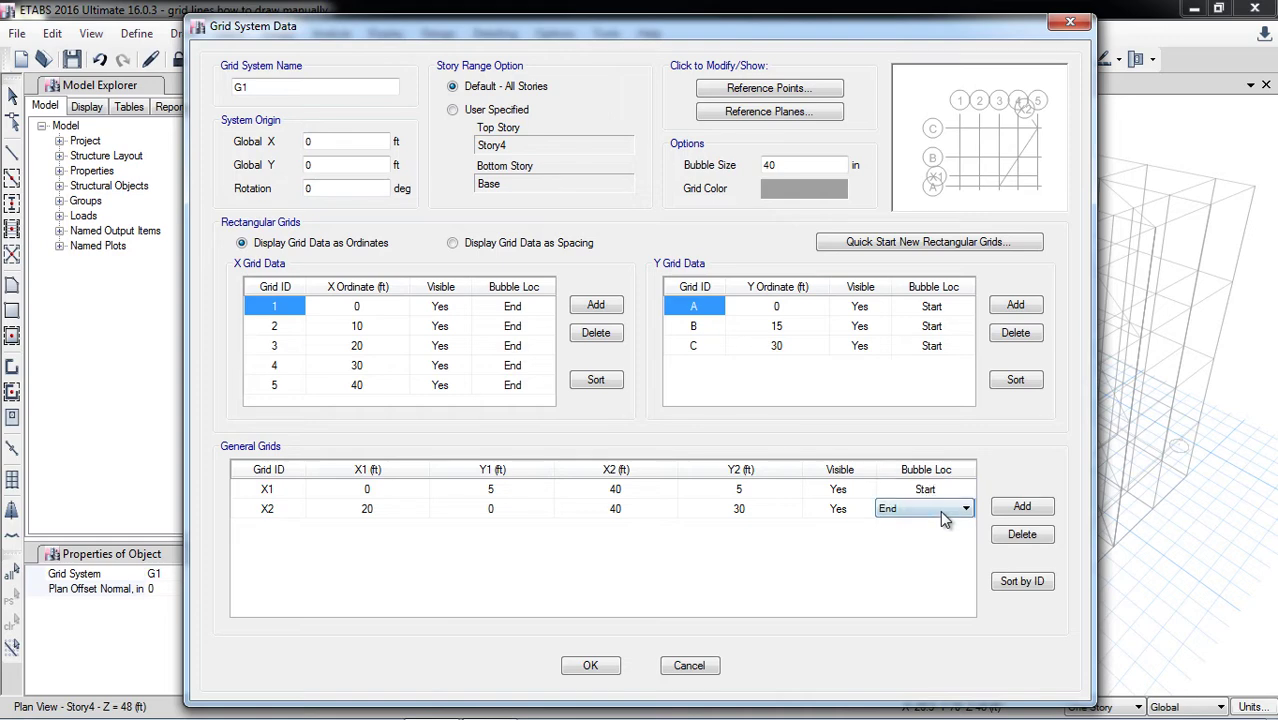
pyautogui.click(932, 510)
pyautogui.click(878, 525)
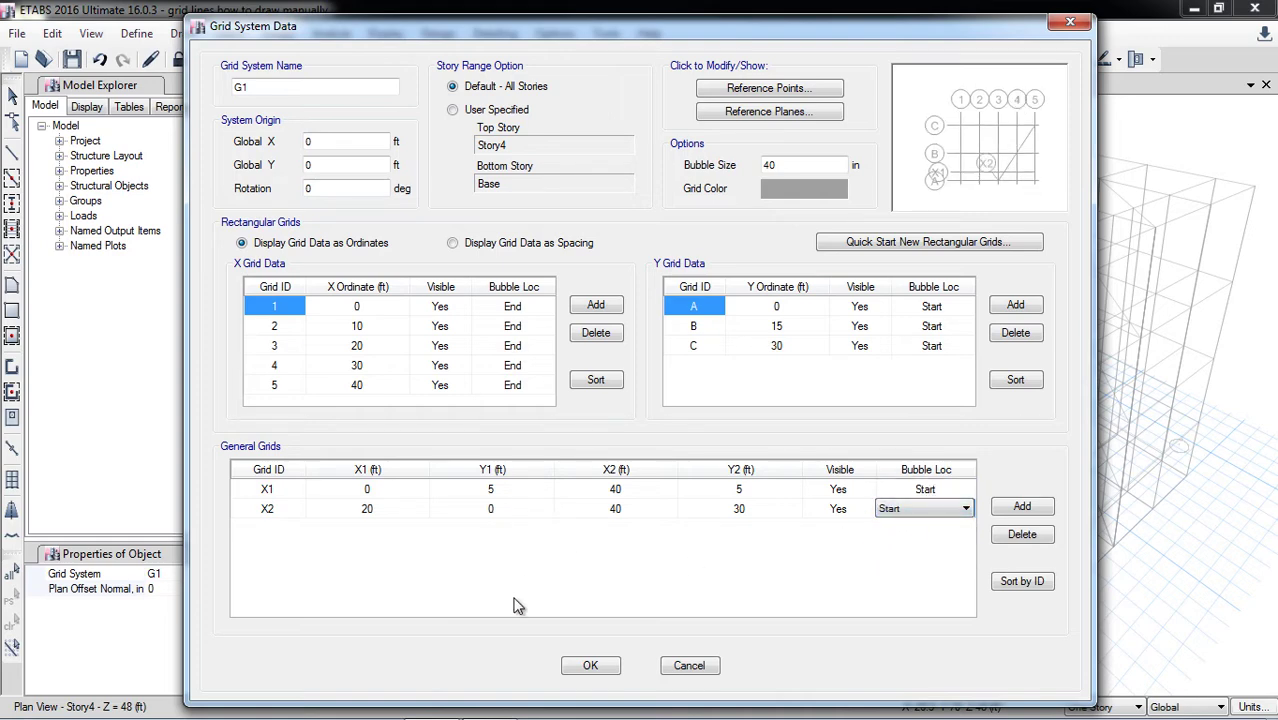
pyautogui.click(588, 667)
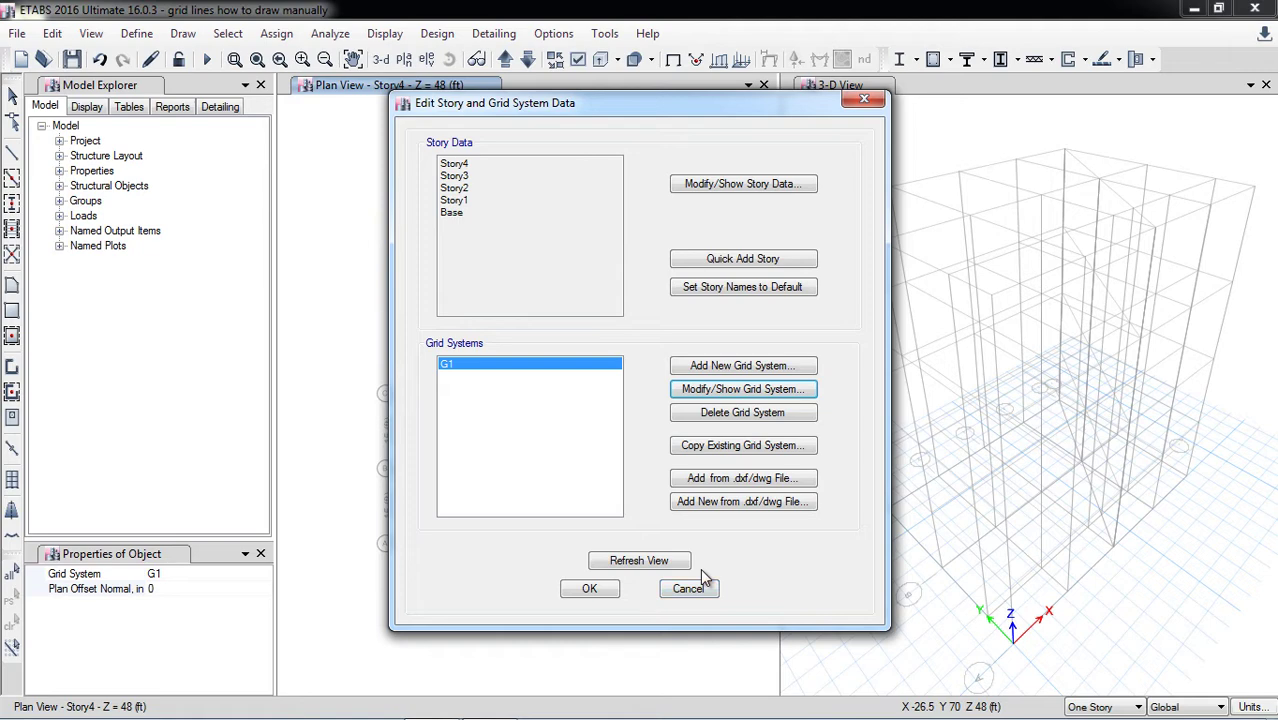
# Step: Apply the grid changes, then review G1's grid data and close both dialogs unchanged
pyautogui.click(612, 595)
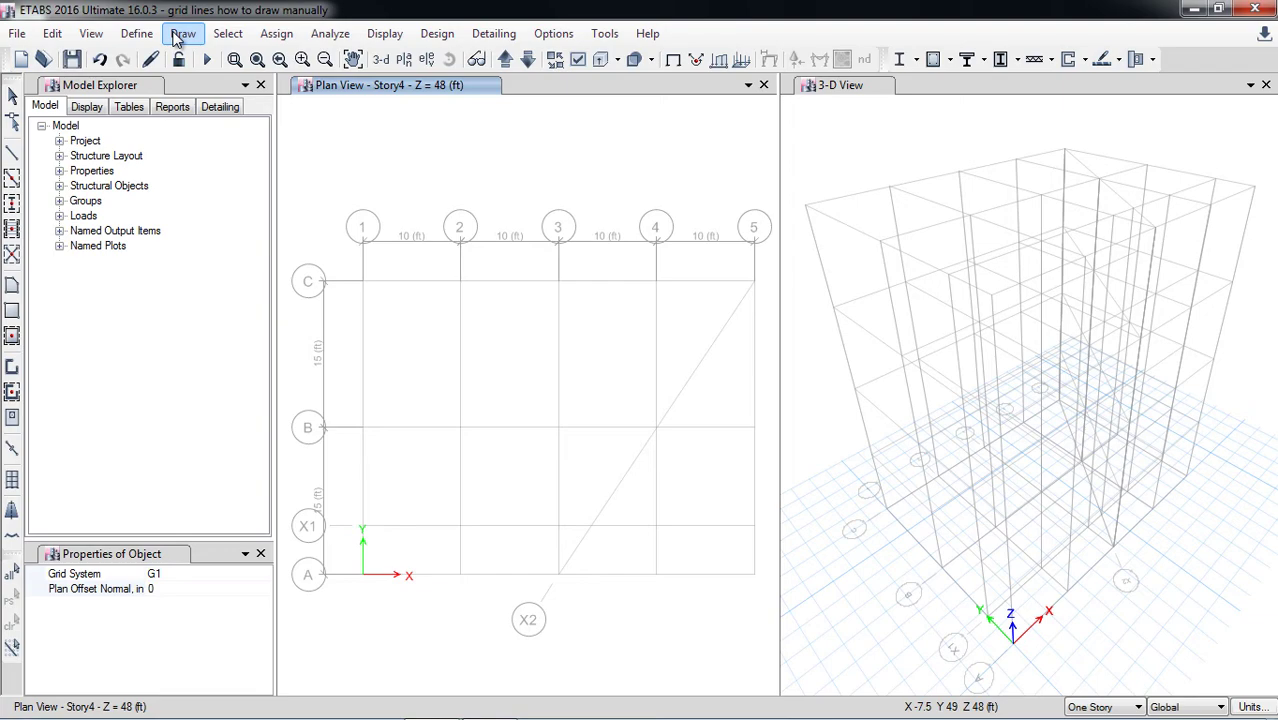
pyautogui.click(52, 33)
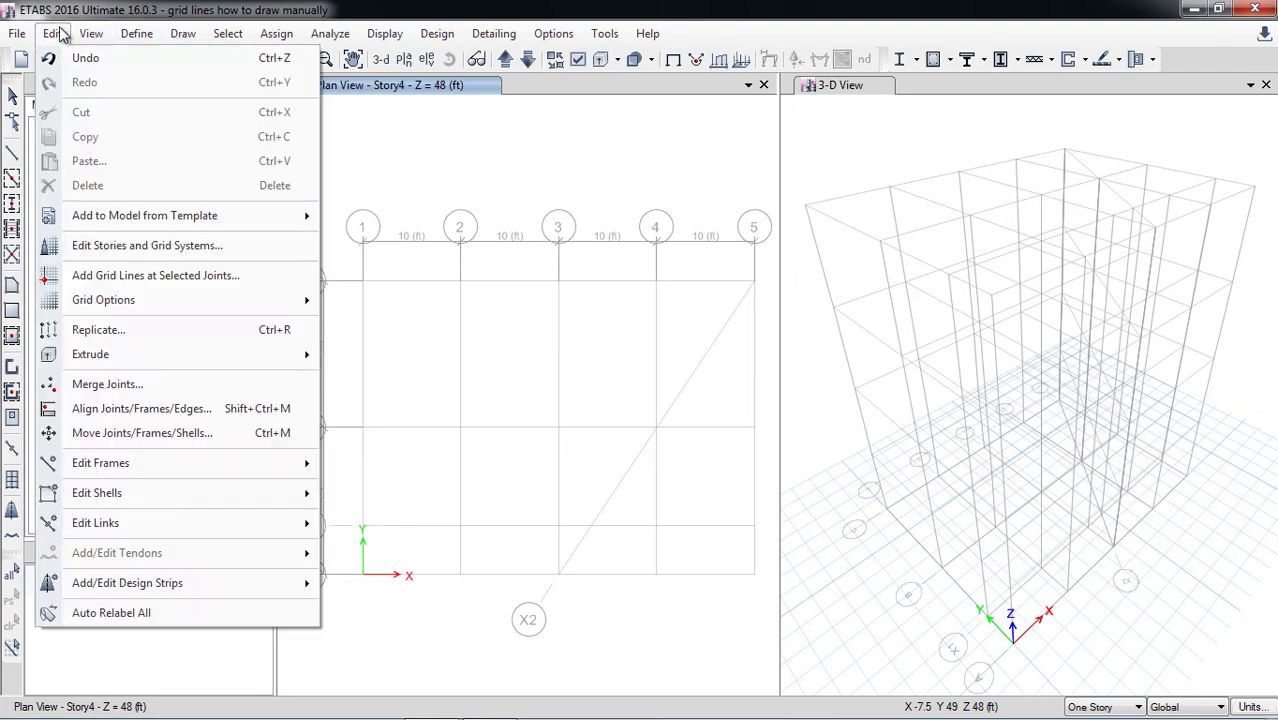
pyautogui.click(108, 246)
pyautogui.click(736, 392)
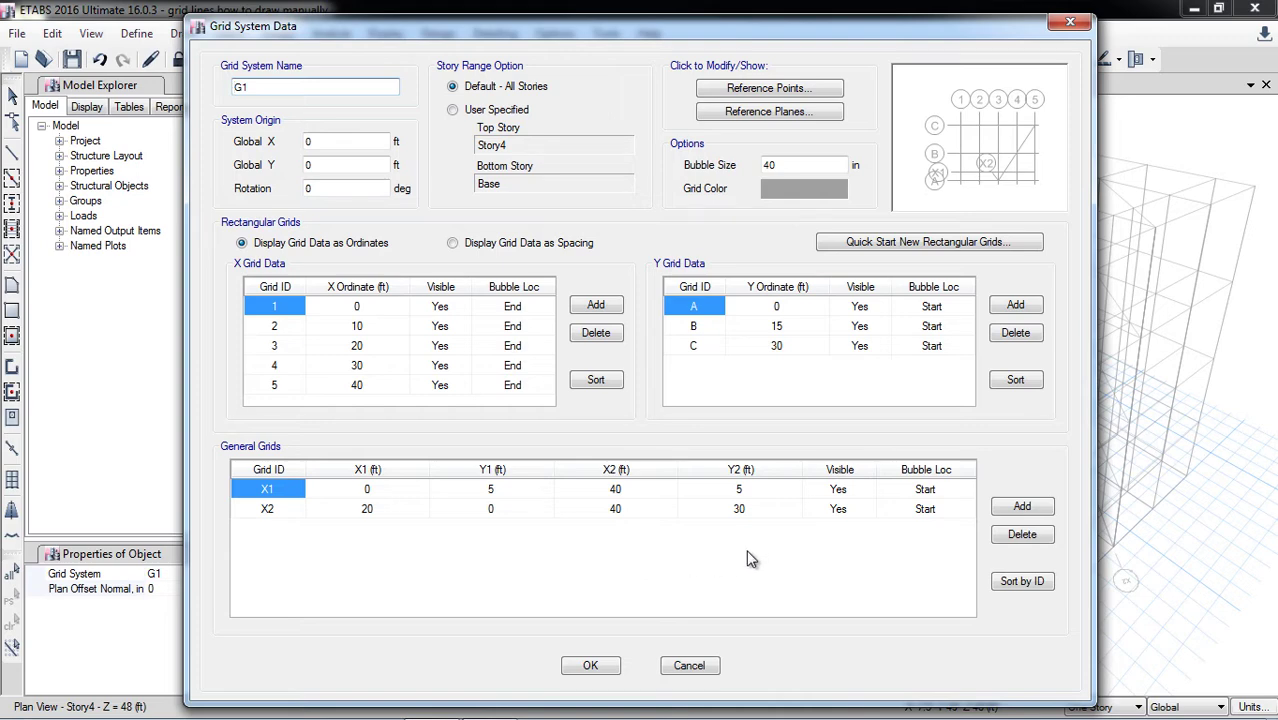
pyautogui.click(619, 672)
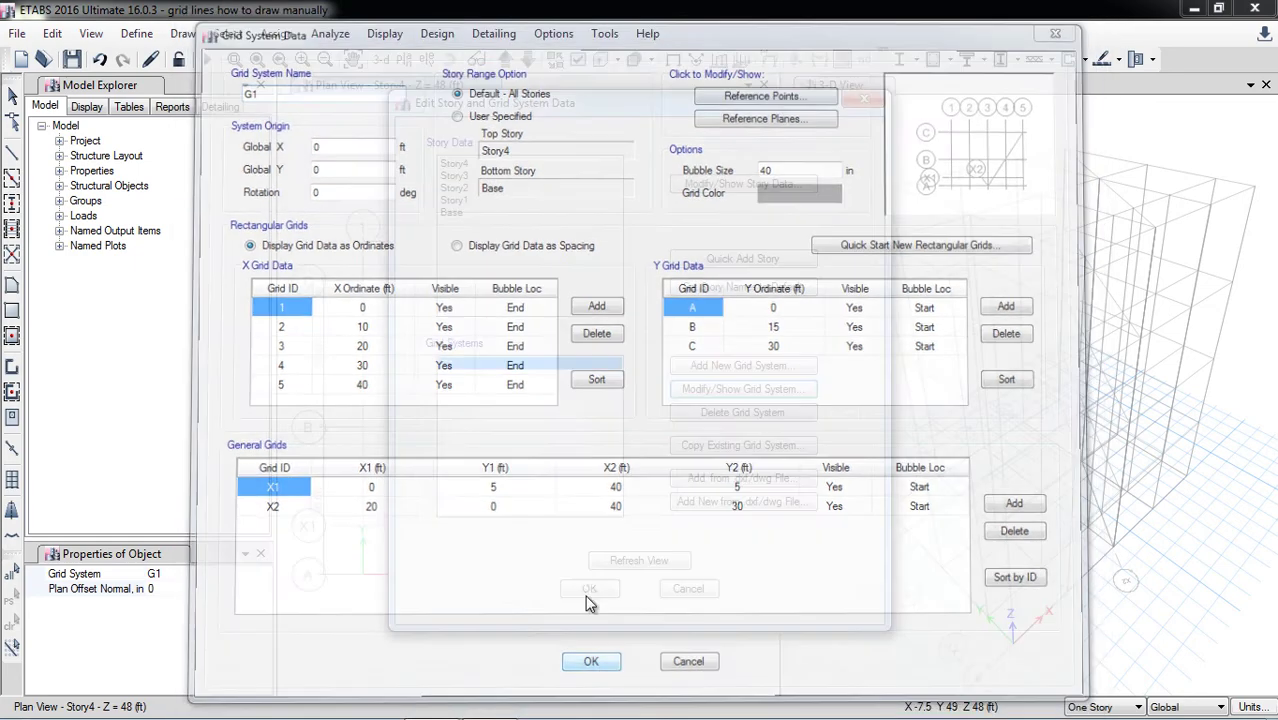
pyautogui.click(598, 584)
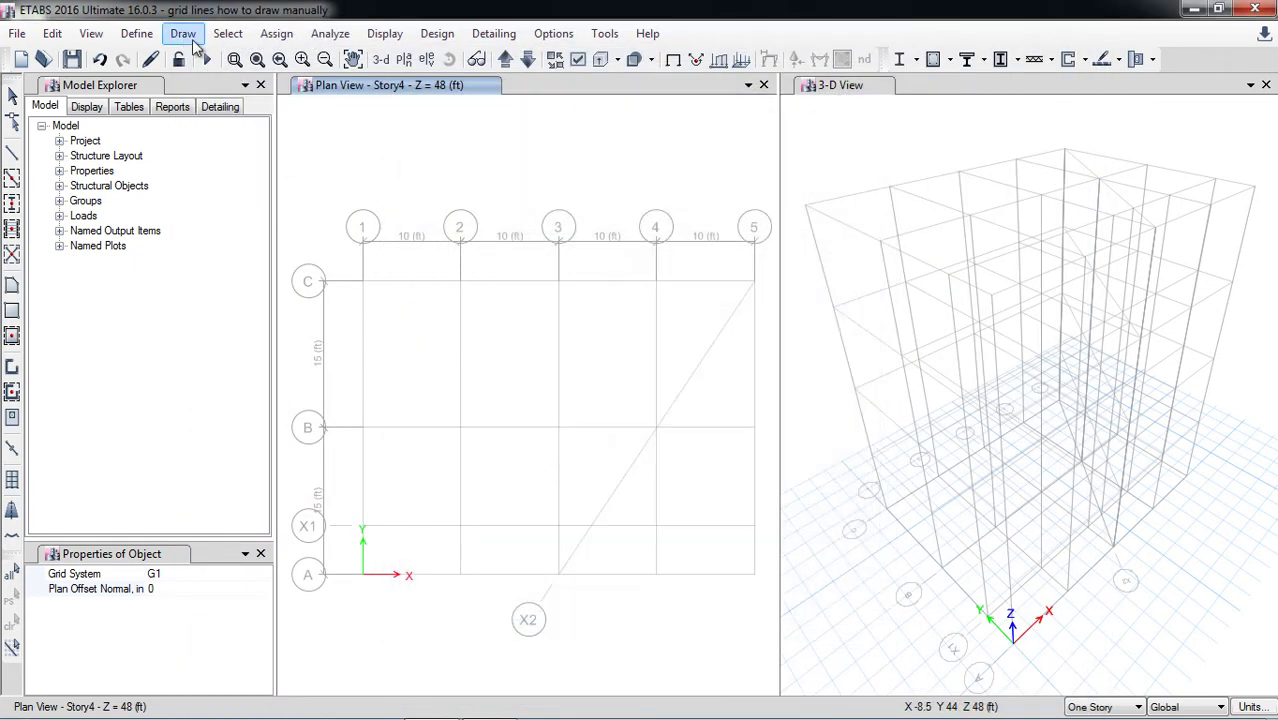
# Step: Add a 10 ft dimension line from grid point 2 B to 3 B, above grid B
pyautogui.click(184, 36)
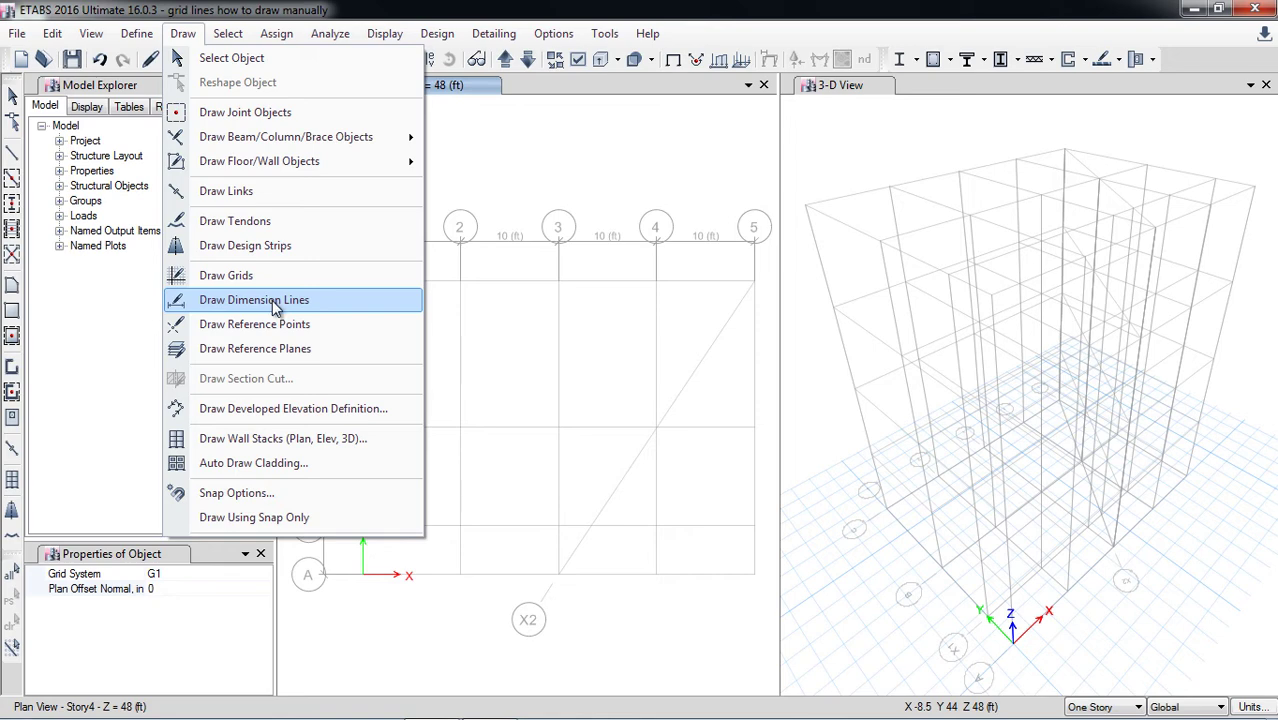
pyautogui.click(254, 300)
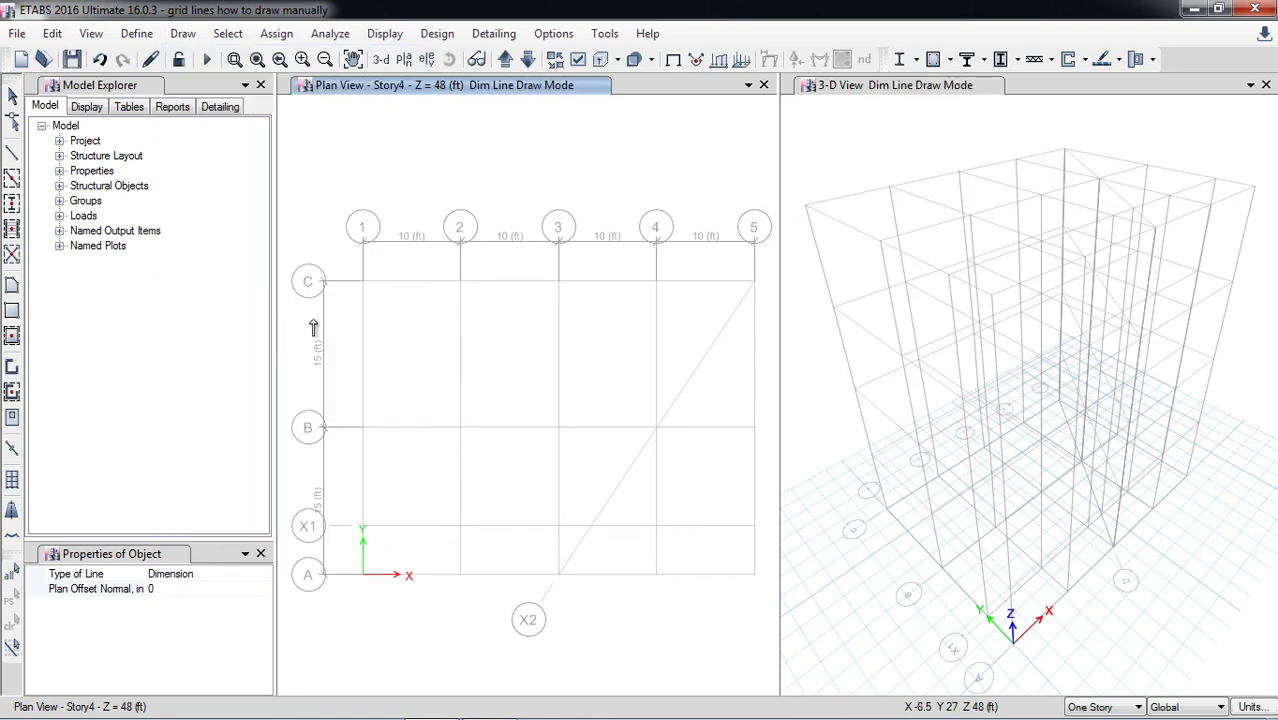
pyautogui.click(460, 432)
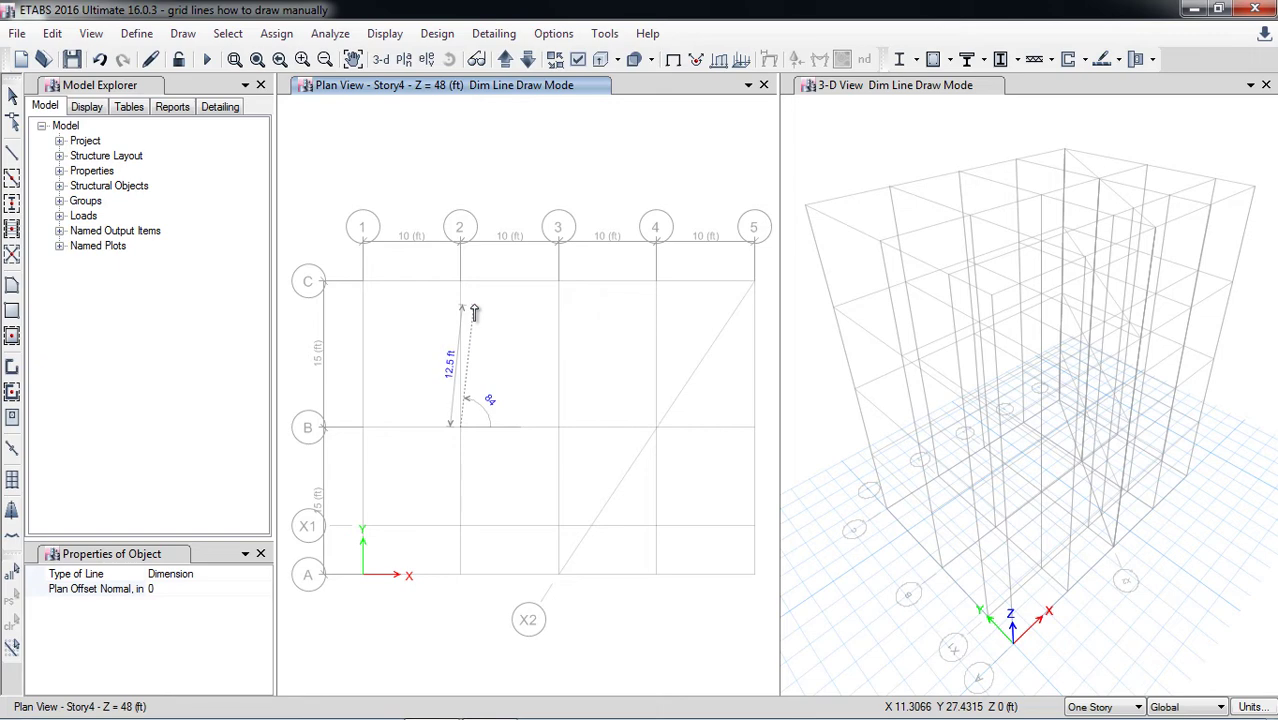
pyautogui.click(558, 428)
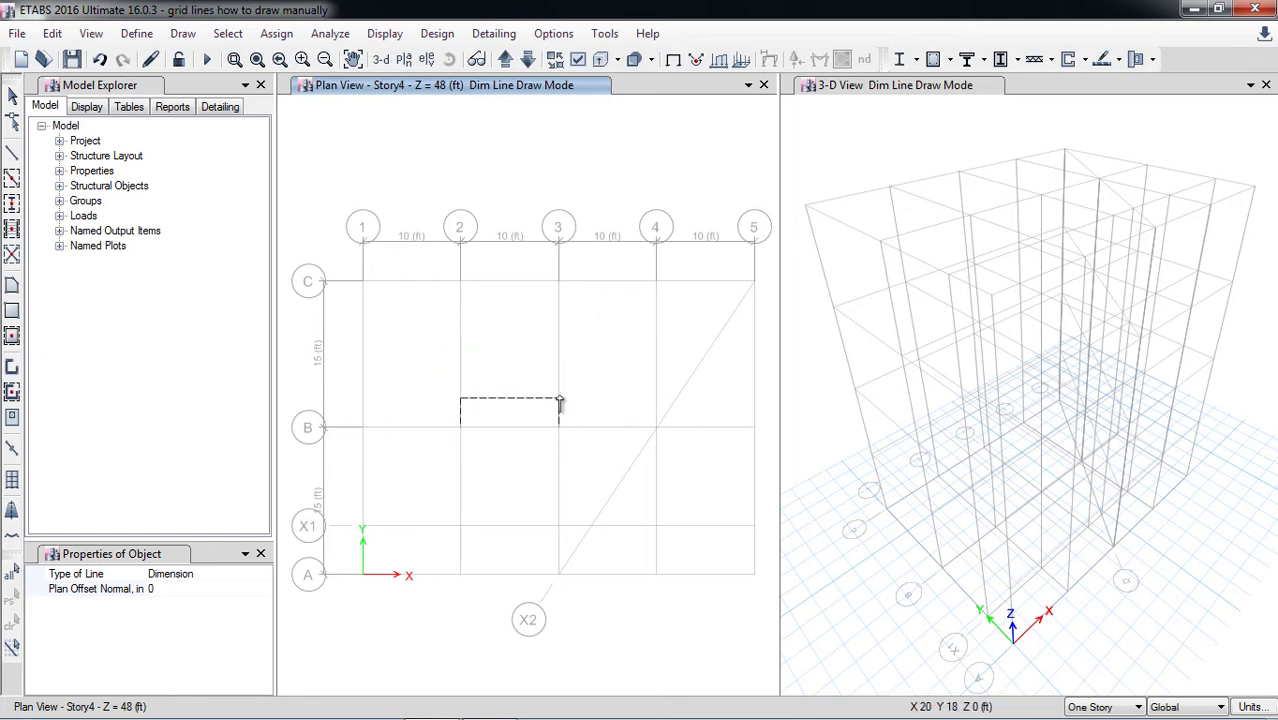
pyautogui.click(560, 394)
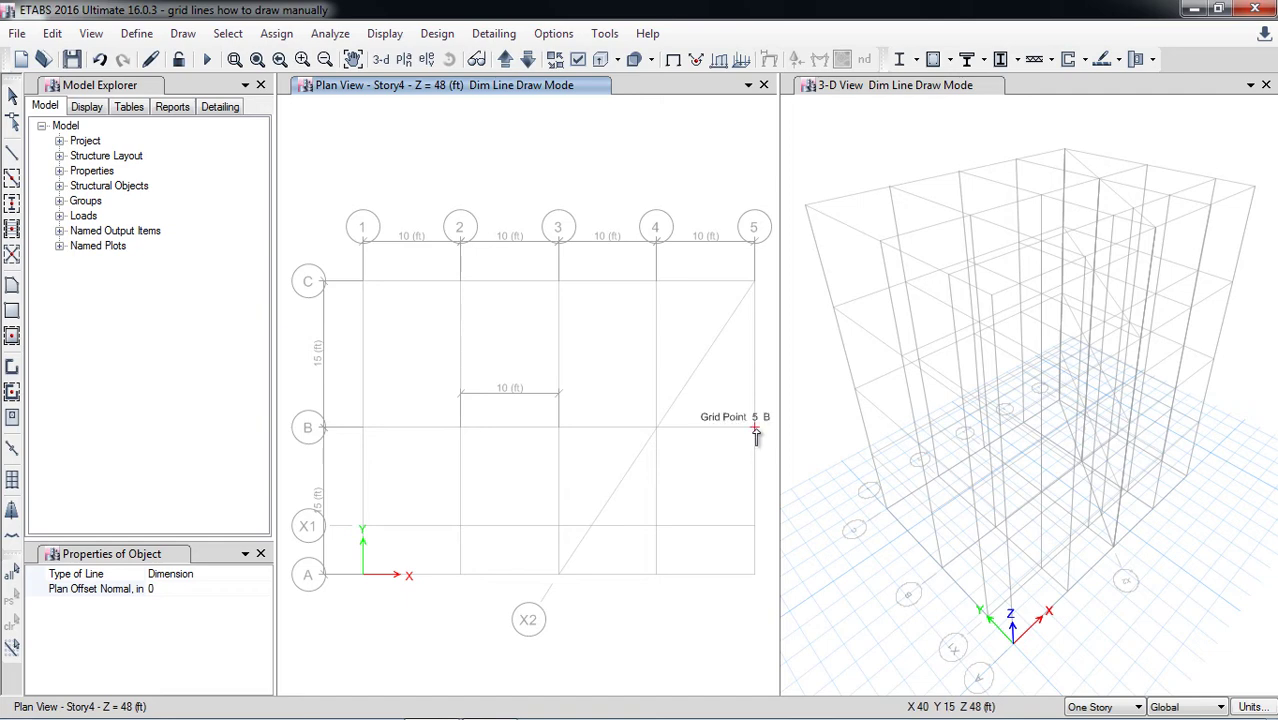
# Step: Dimension the diagonal X2 grid from 5 C to 4 B at 18.0278 ft
pyautogui.click(754, 282)
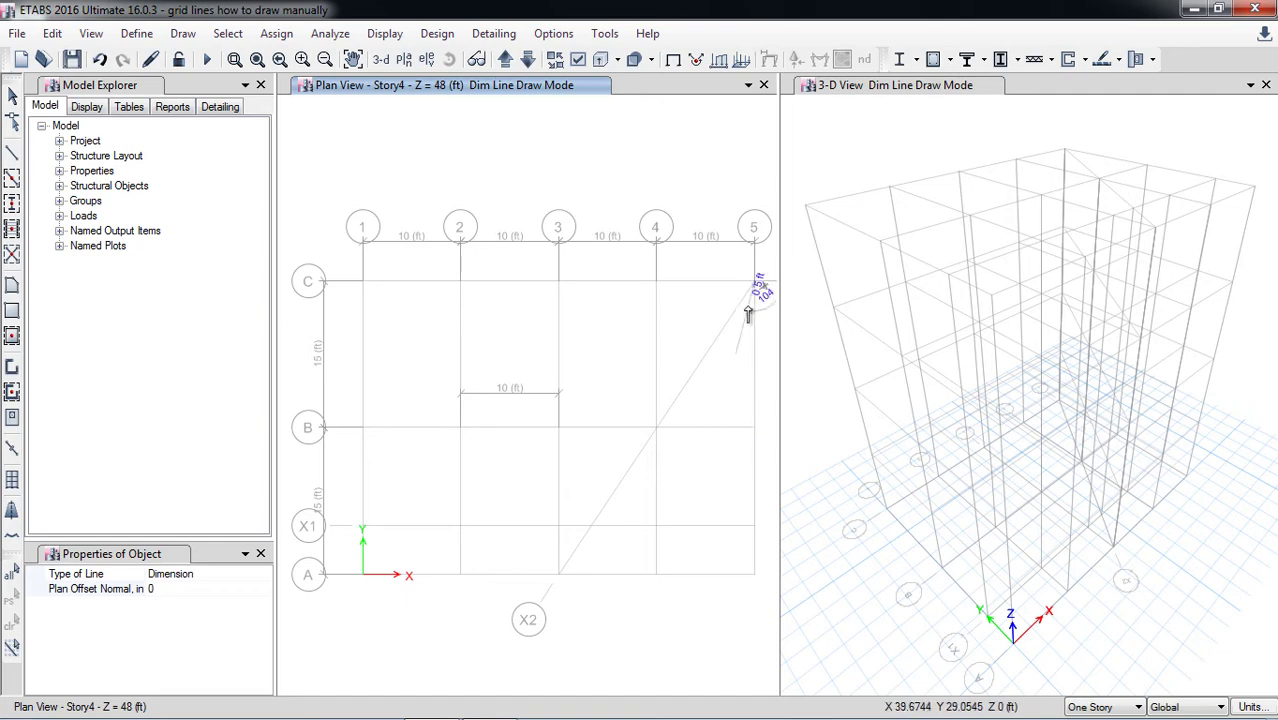
pyautogui.click(660, 430)
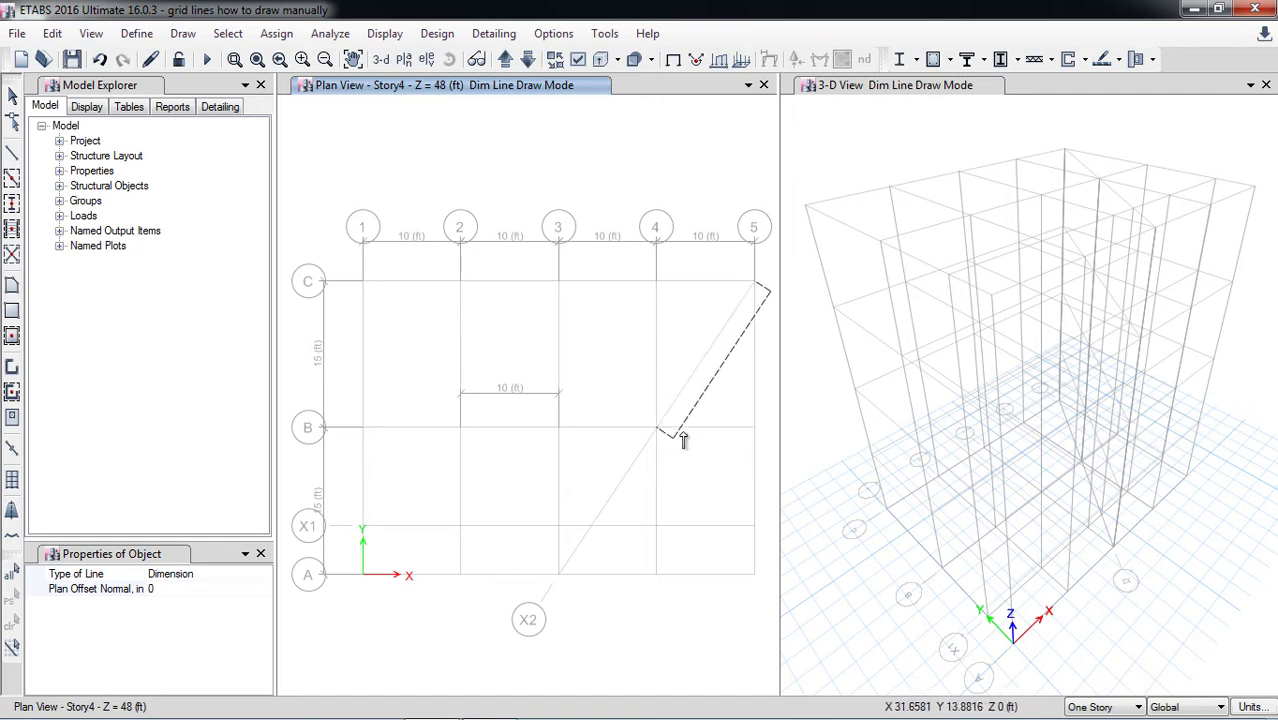
pyautogui.click(714, 408)
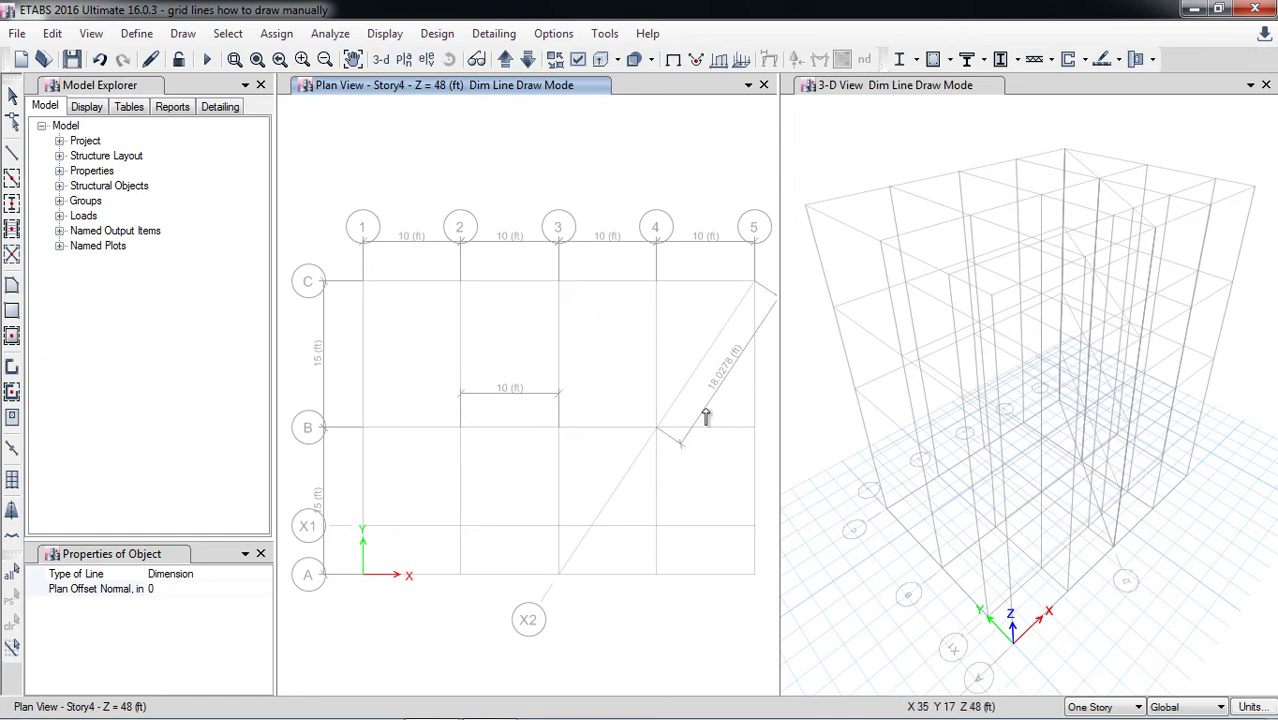
pyautogui.click(184, 34)
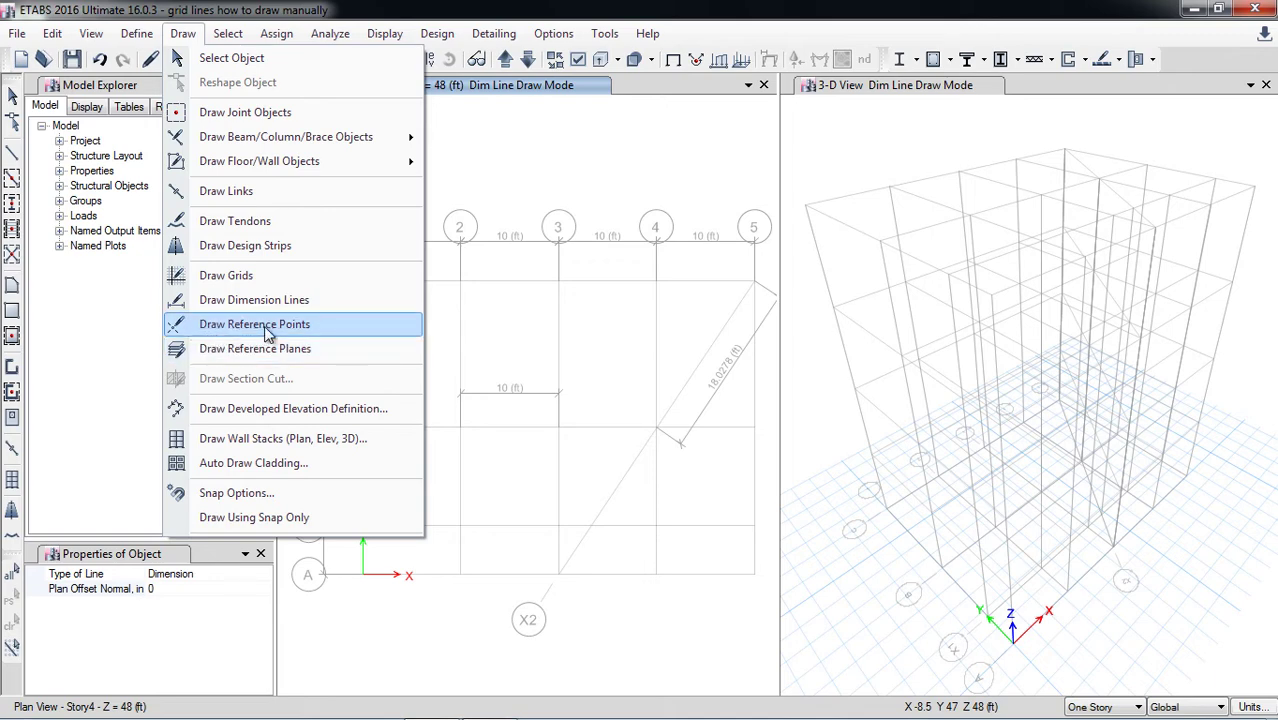
# Step: Place reference points with Plan Offset Y 60 in above grid points 1-B and 2-B
pyautogui.click(230, 334)
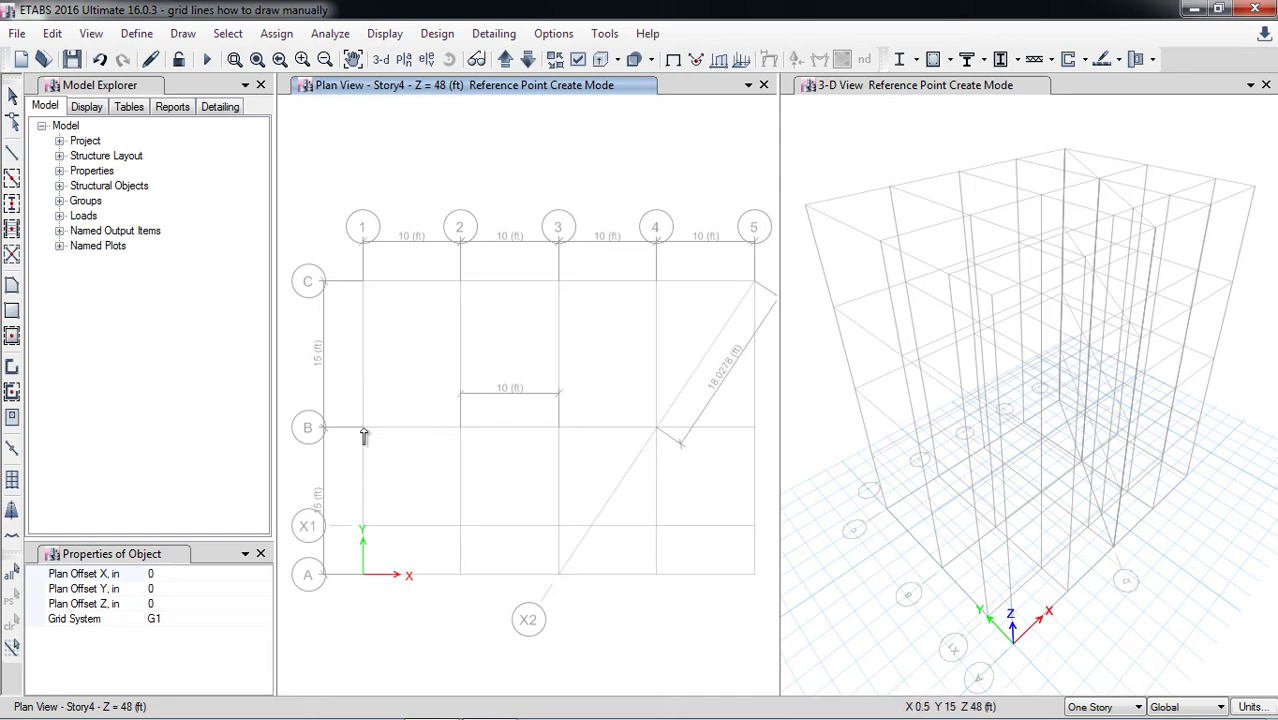
pyautogui.click(158, 590)
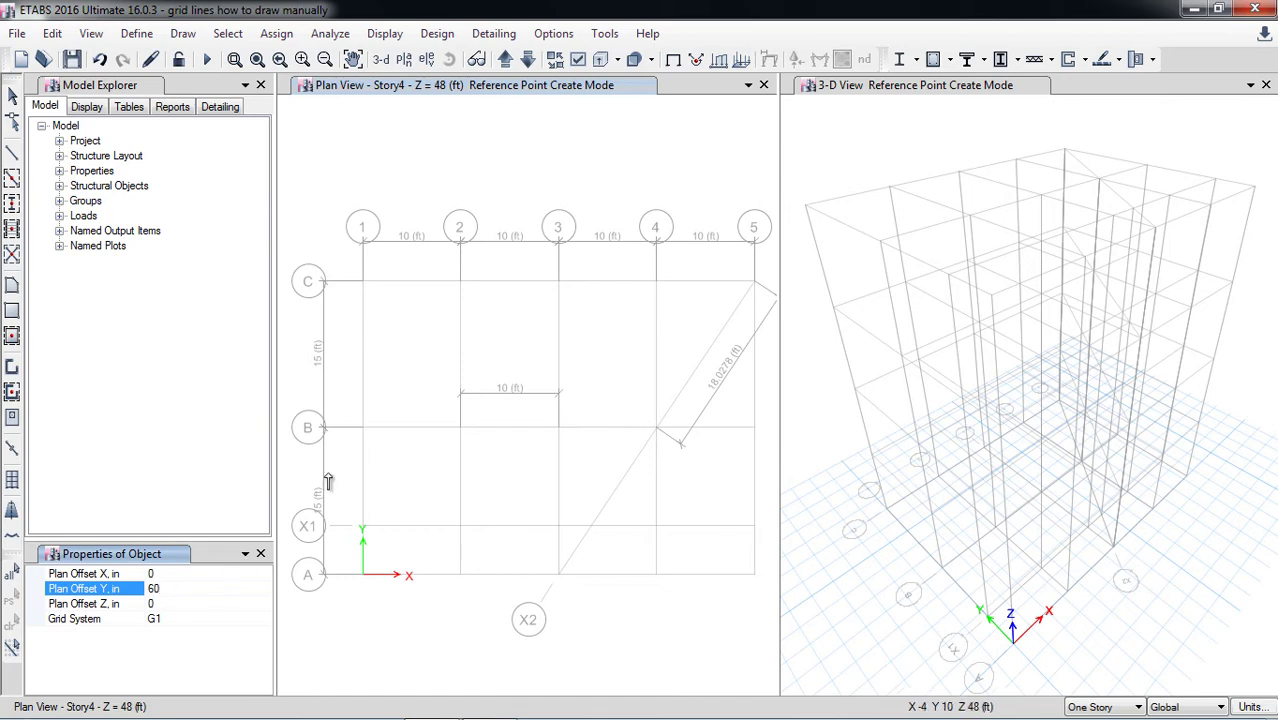
pyautogui.click(365, 432)
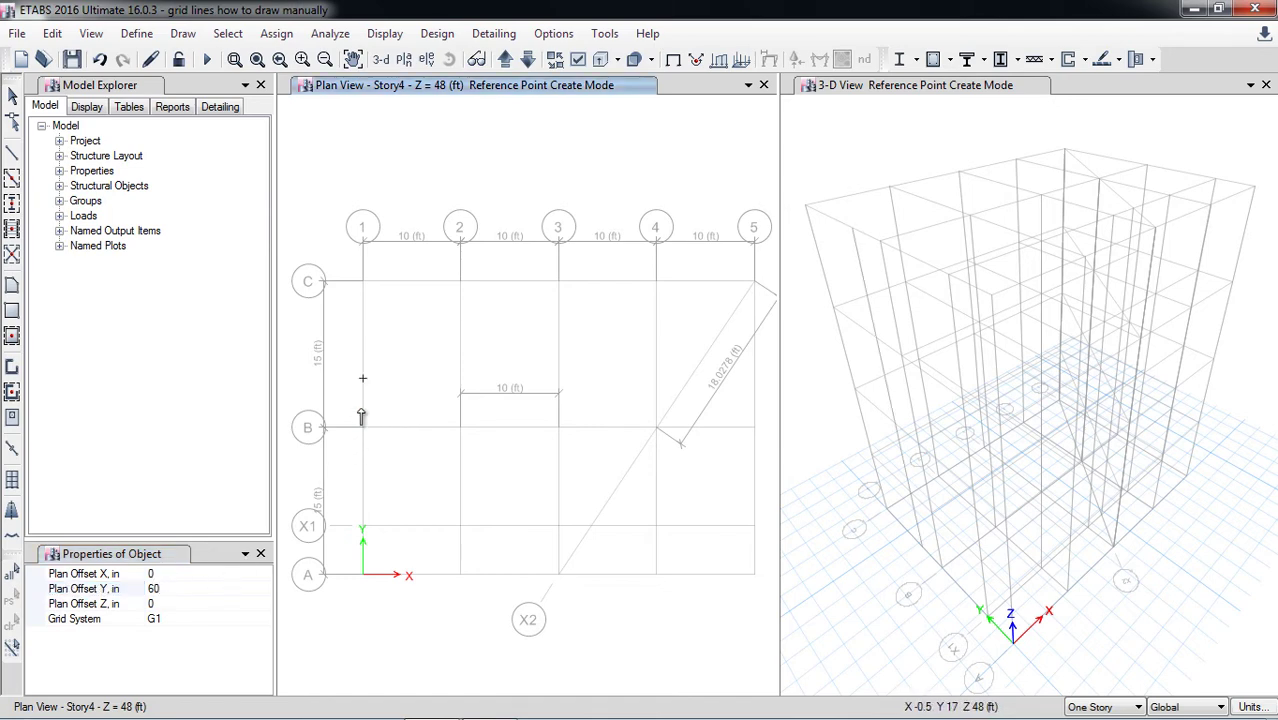
pyautogui.click(460, 429)
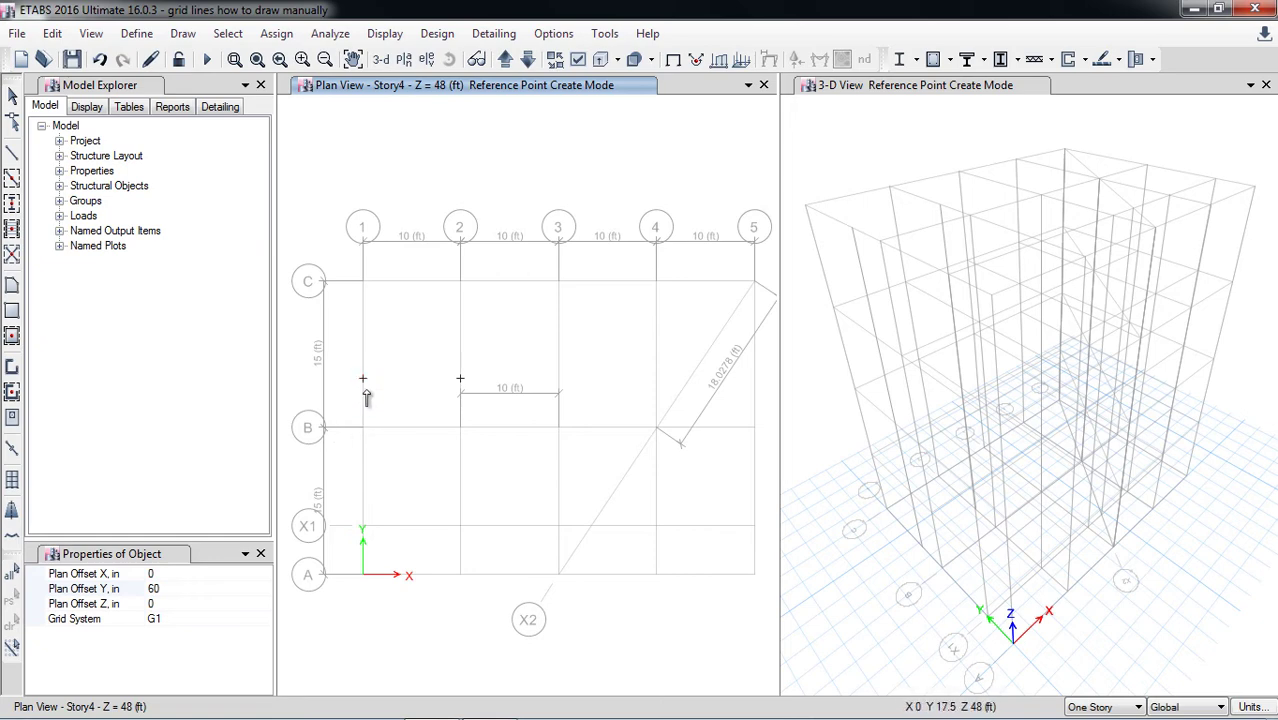
pyautogui.click(12, 95)
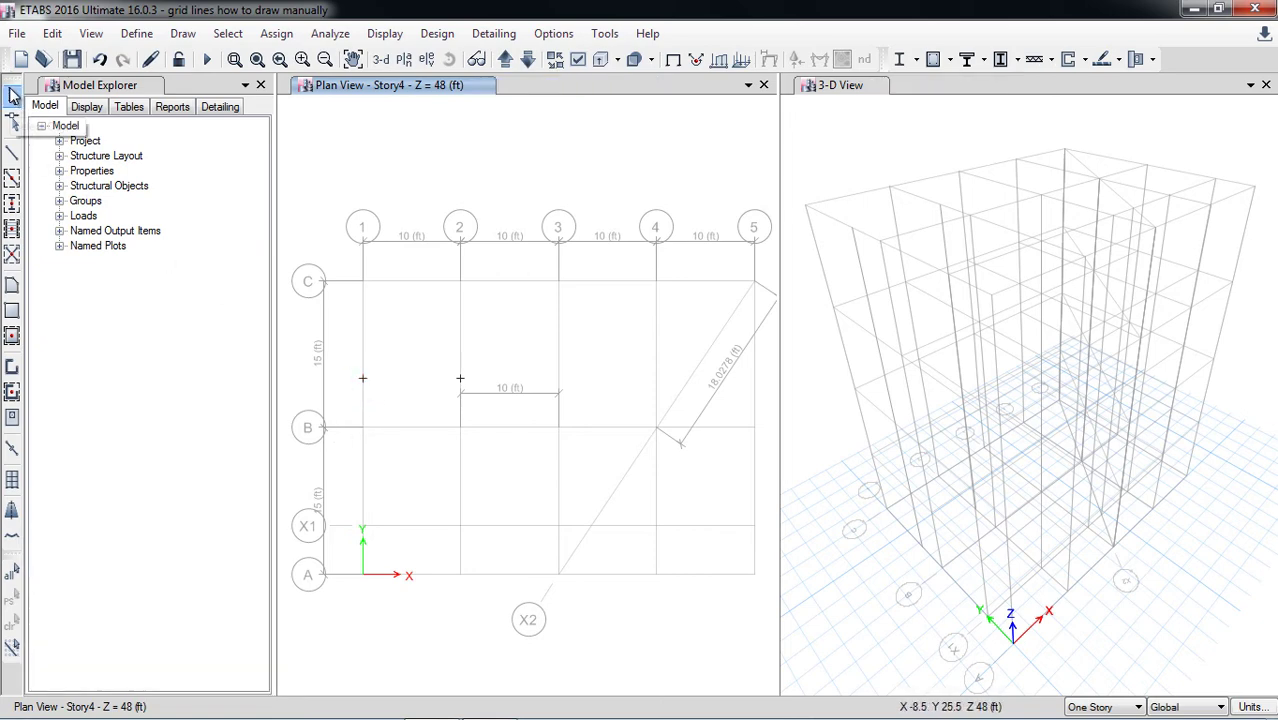
# Step: Draw a SteelCol frame line joining the two reference points above grid B
pyautogui.click(12, 155)
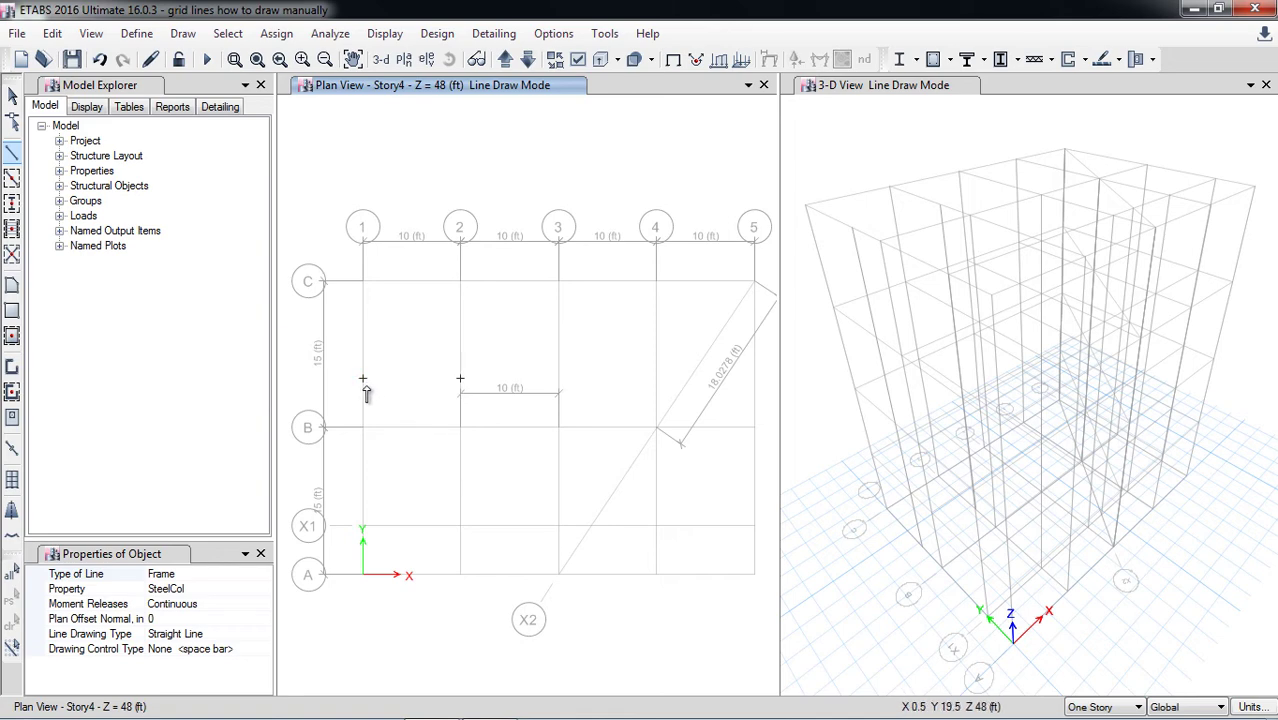
pyautogui.click(468, 378)
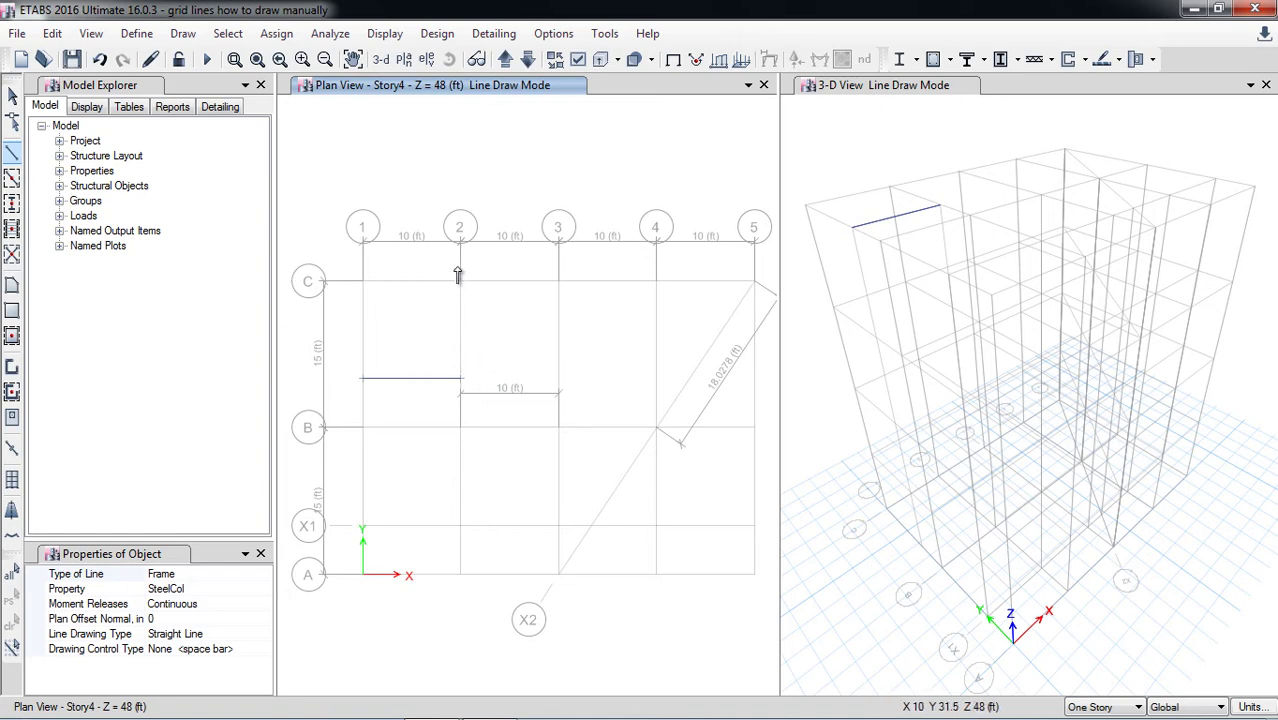
pyautogui.press('Escape')
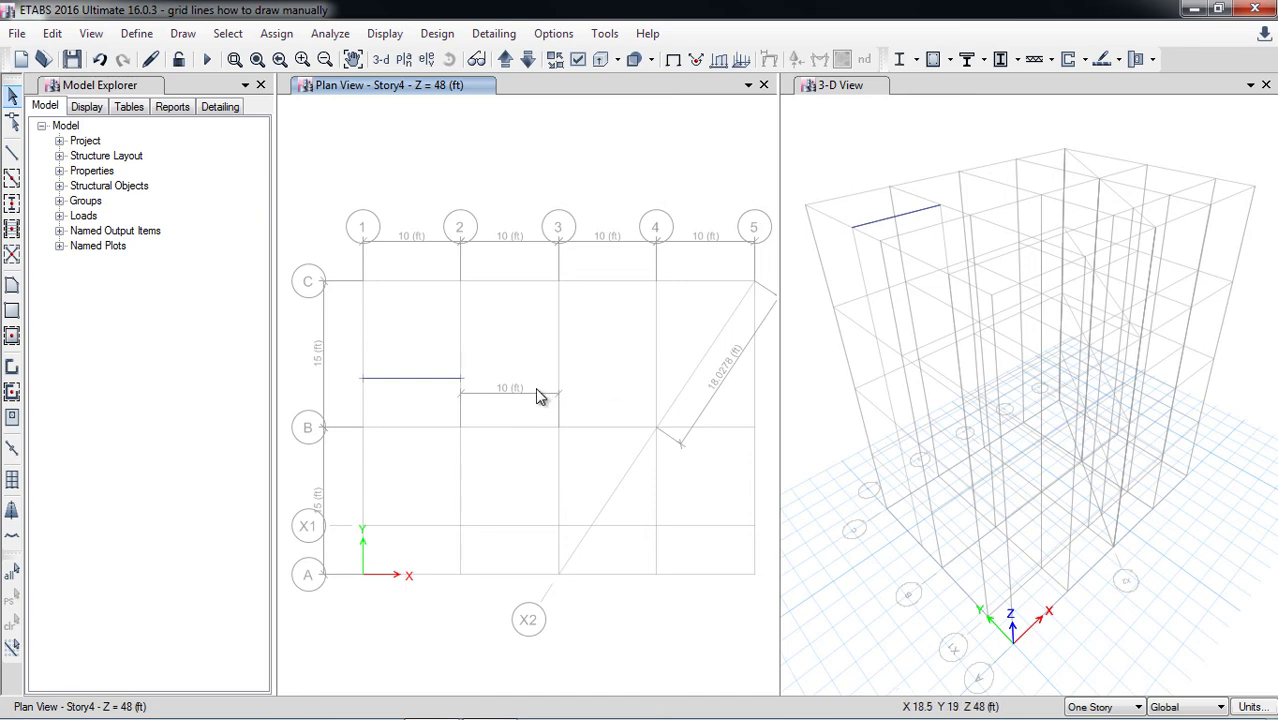
pyautogui.click(183, 34)
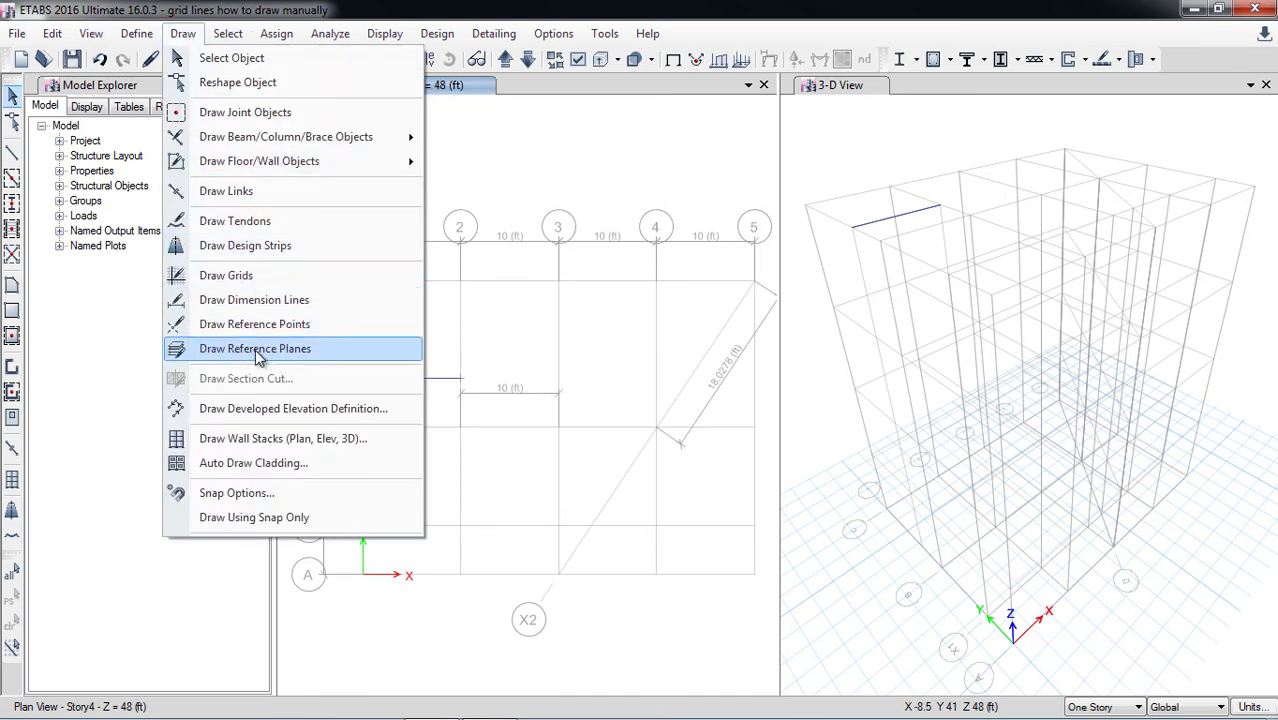
# Step: Show Elevation View A, with grid lines 1 through 5 from Base to Story4
pyautogui.click(474, 192)
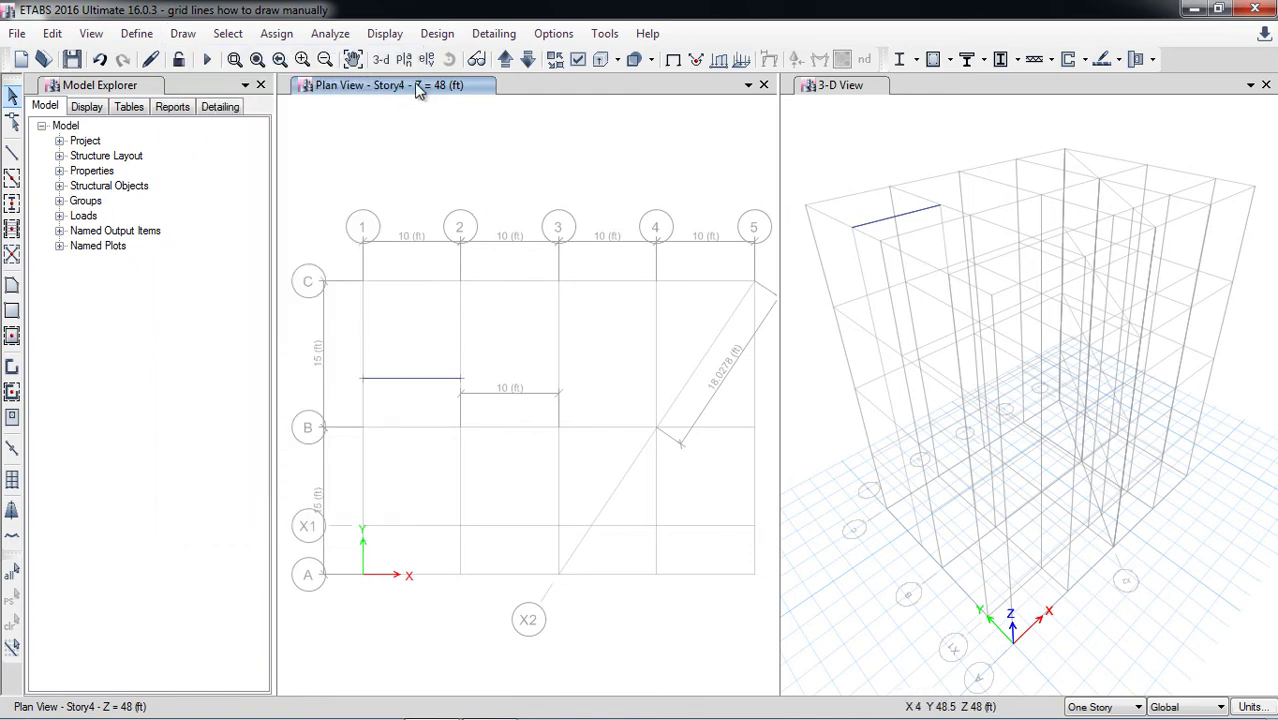
pyautogui.click(426, 60)
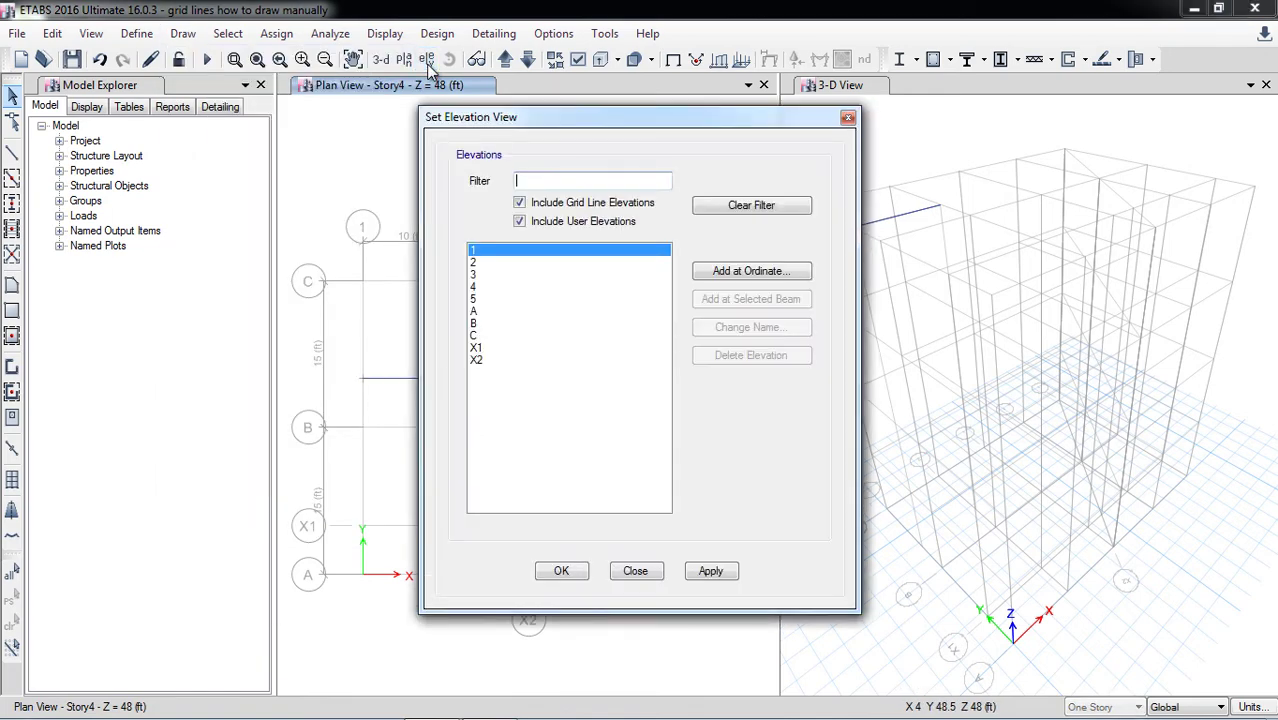
pyautogui.click(486, 317)
pyautogui.click(710, 571)
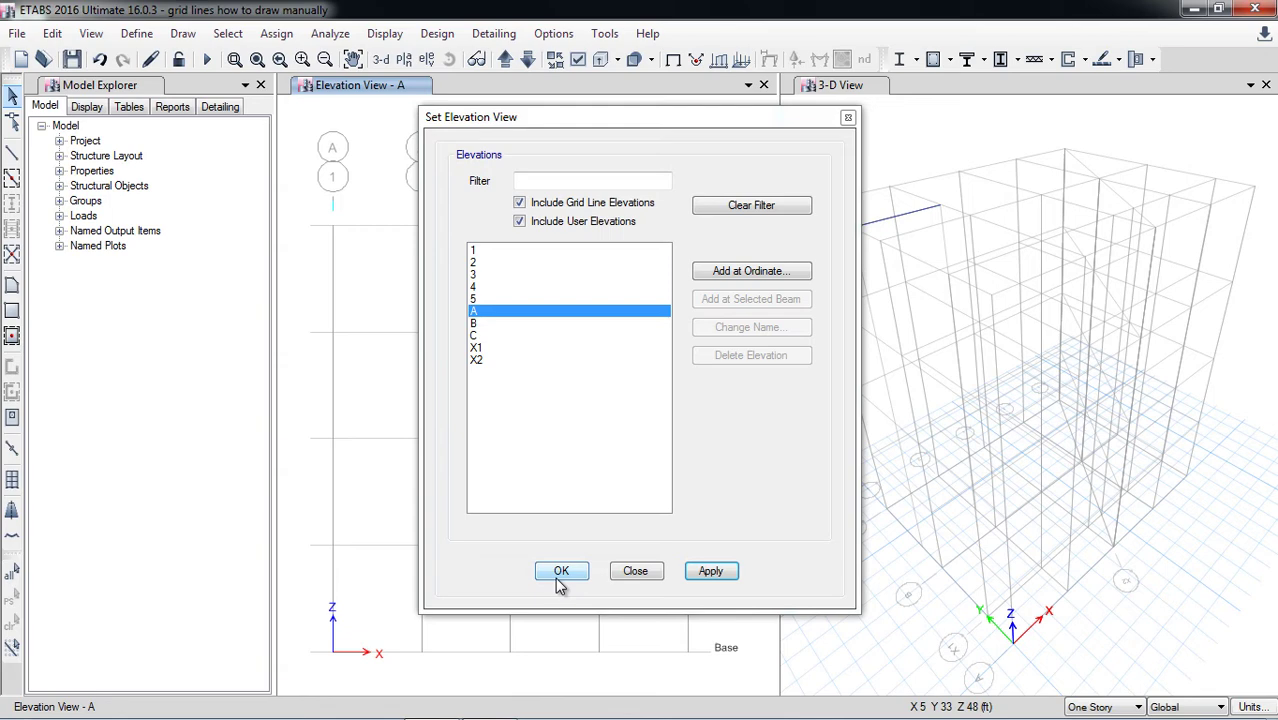
pyautogui.click(561, 571)
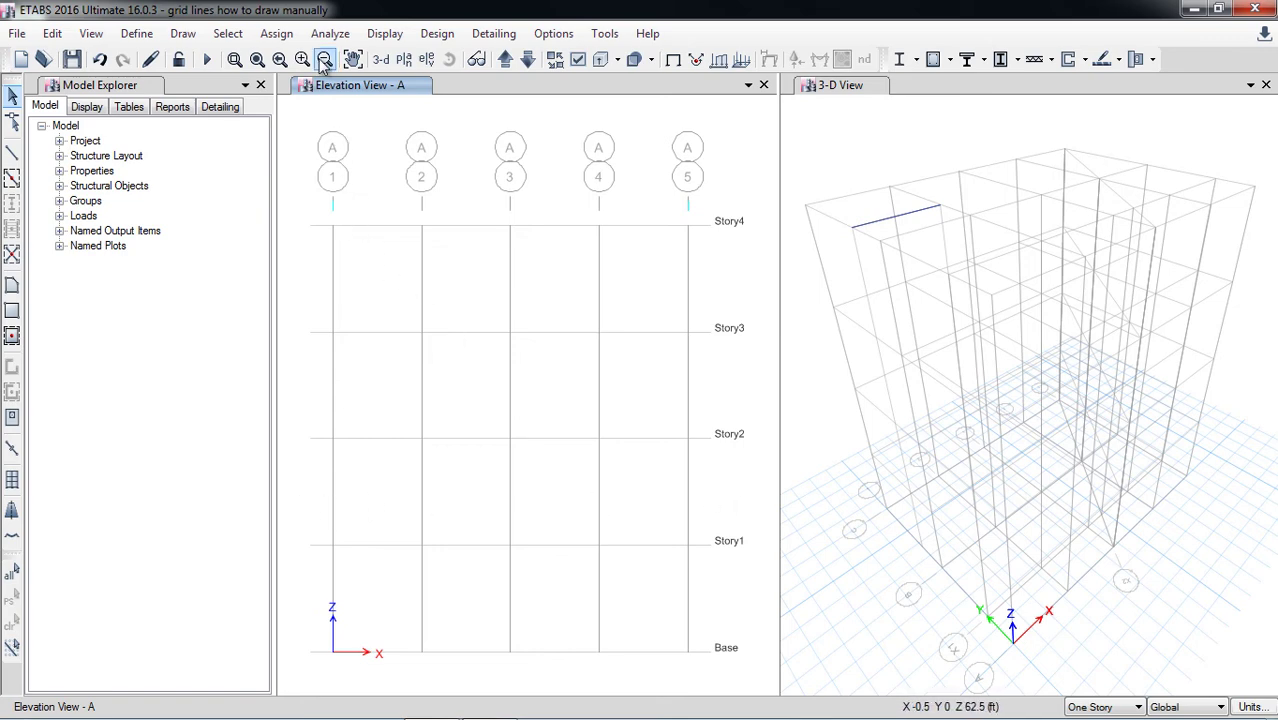
# Step: Add reference plane RefPl 1 at vertical offset Z 84 in above Story1
pyautogui.click(184, 34)
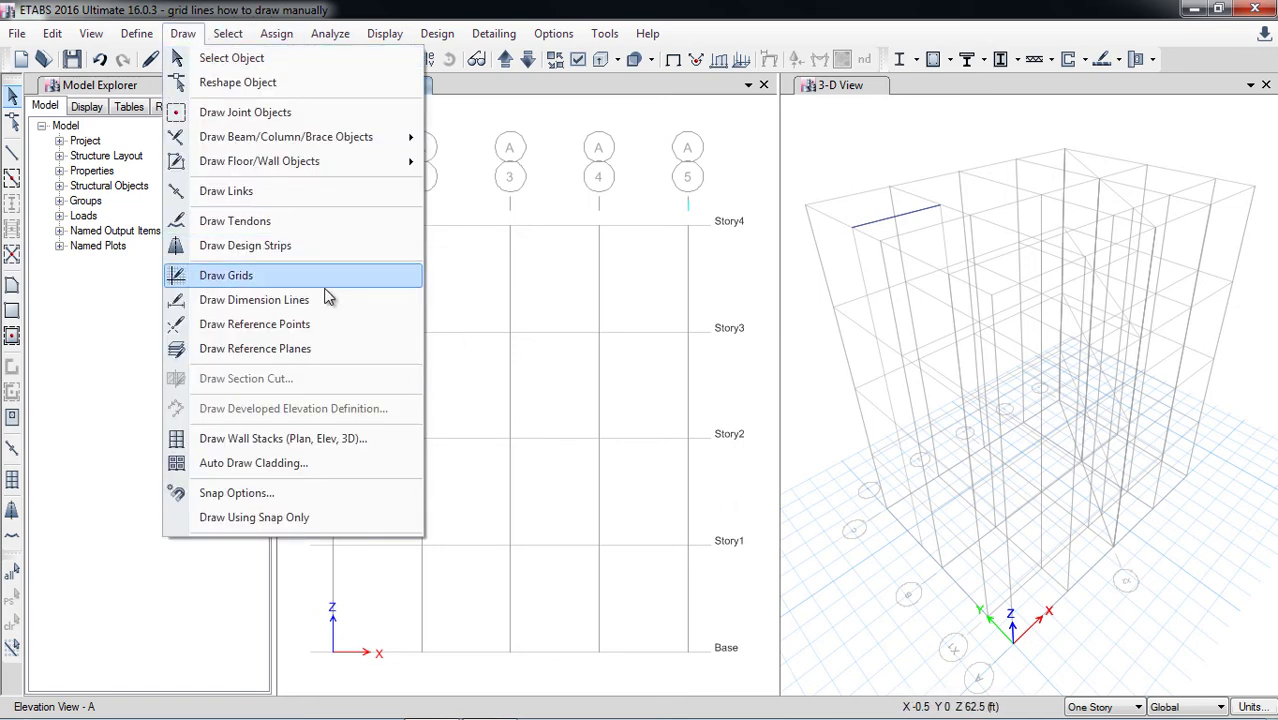
pyautogui.click(272, 350)
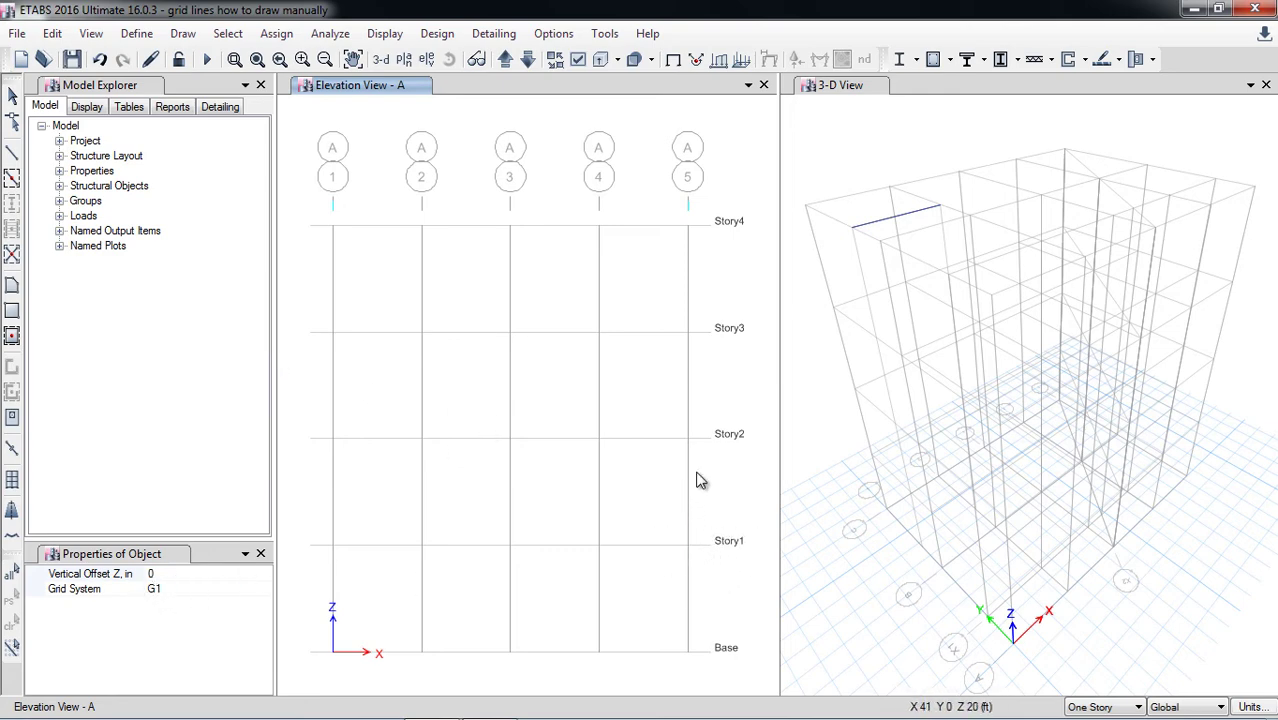
pyautogui.click(176, 573)
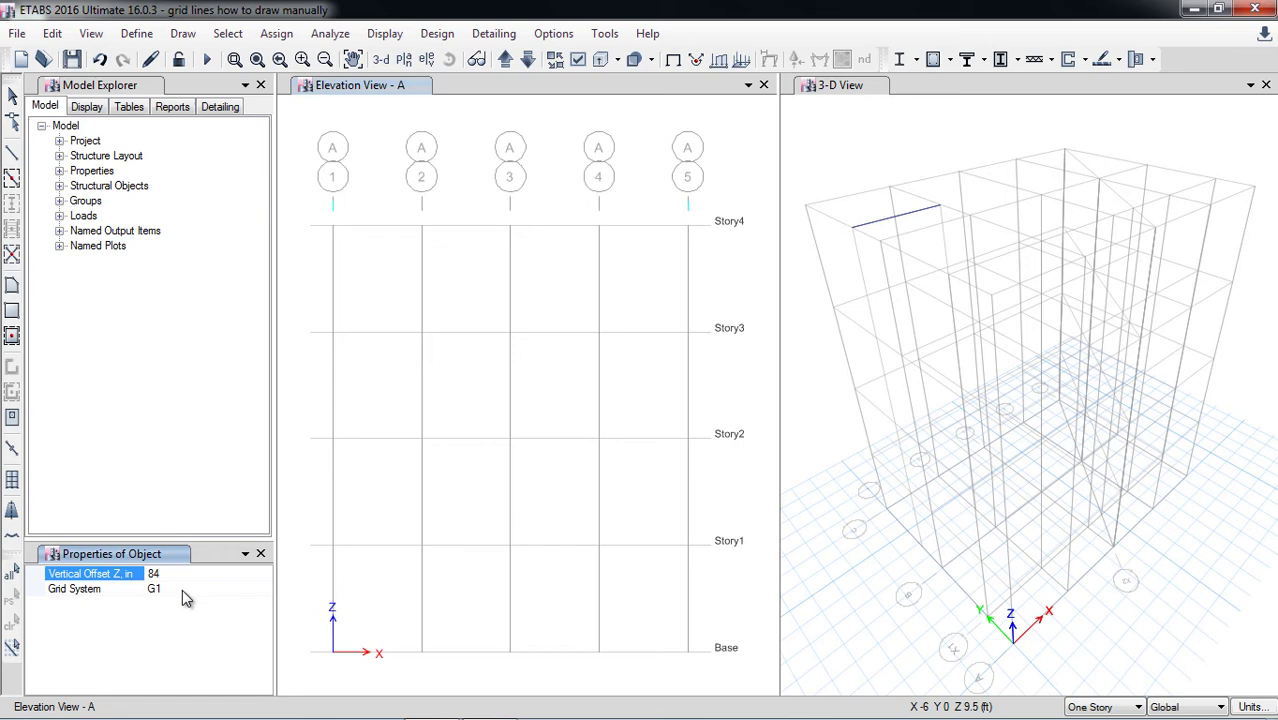
pyautogui.click(688, 546)
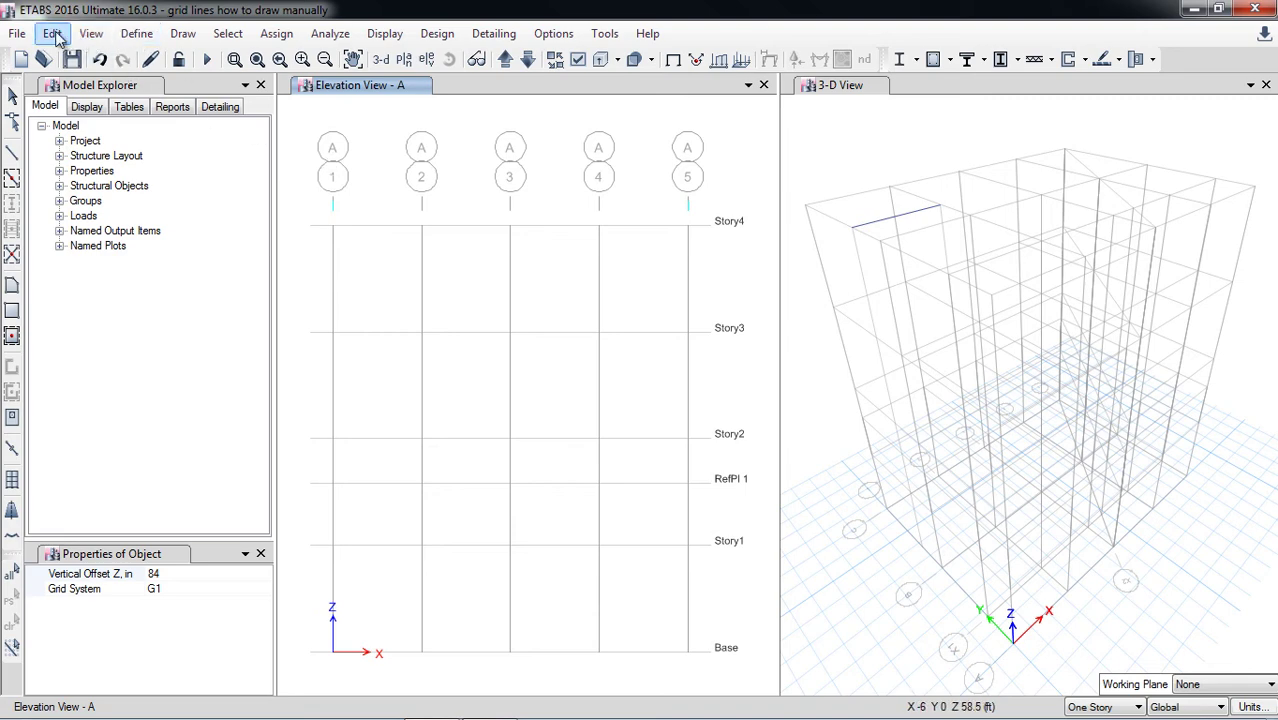
pyautogui.click(52, 34)
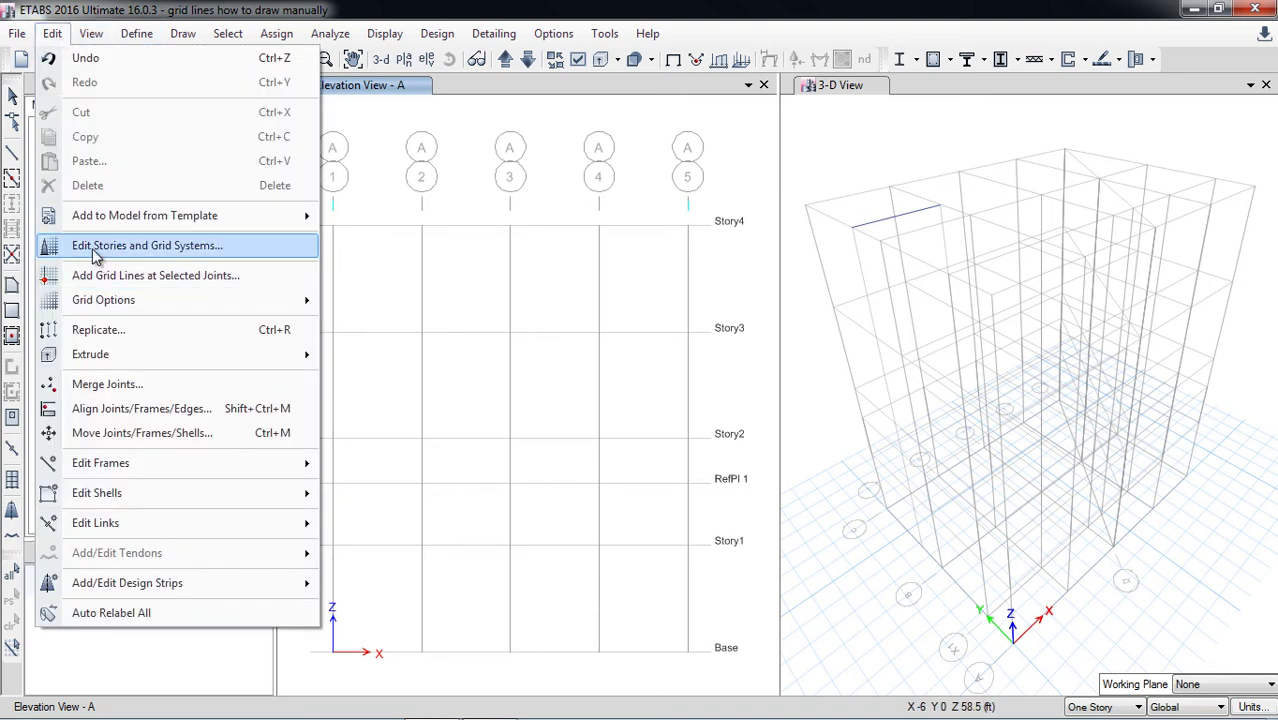
# Step: Display G1's Grid System Data, listing X grids 1–5, Y grids A–C and X1, X2
pyautogui.click(140, 255)
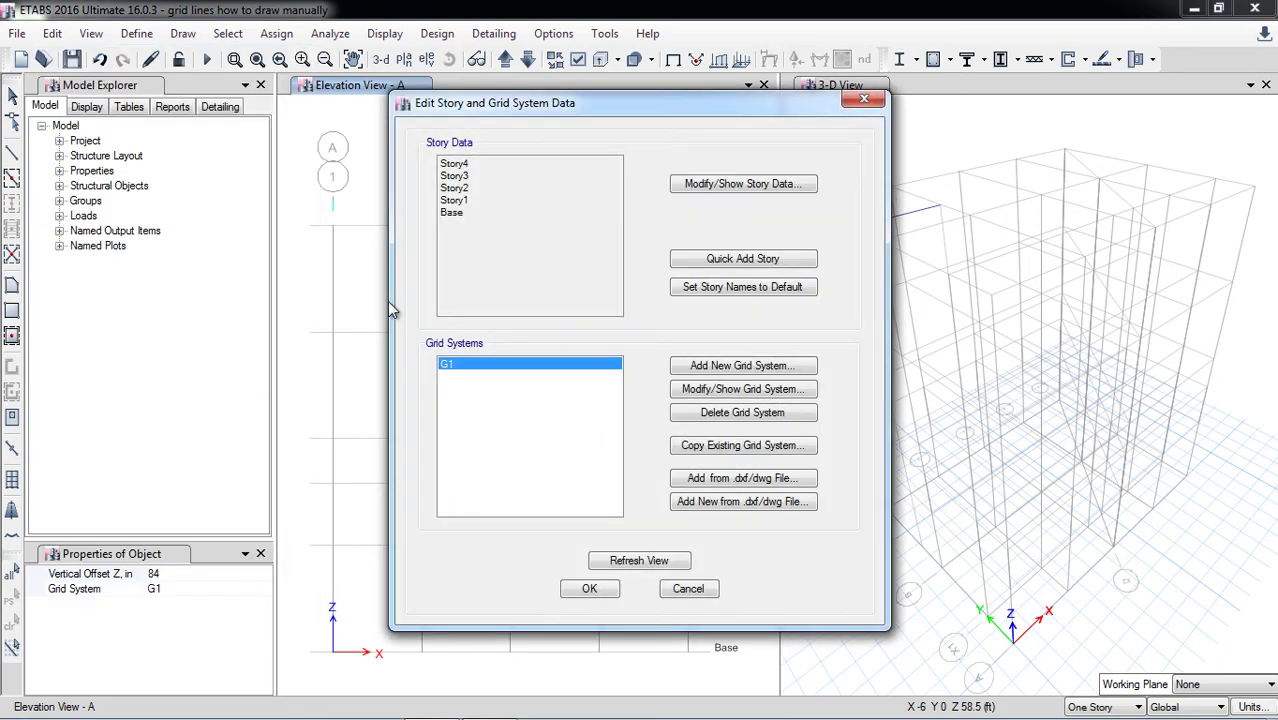
pyautogui.click(727, 396)
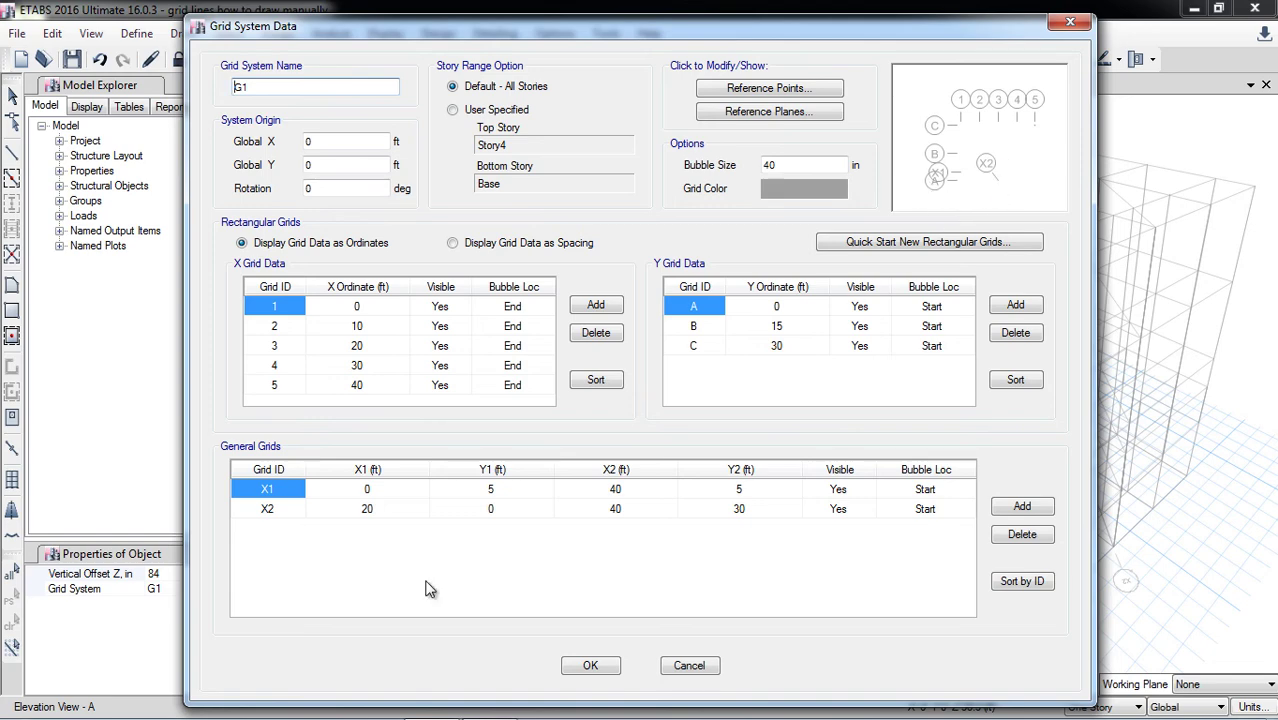
pyautogui.click(739, 90)
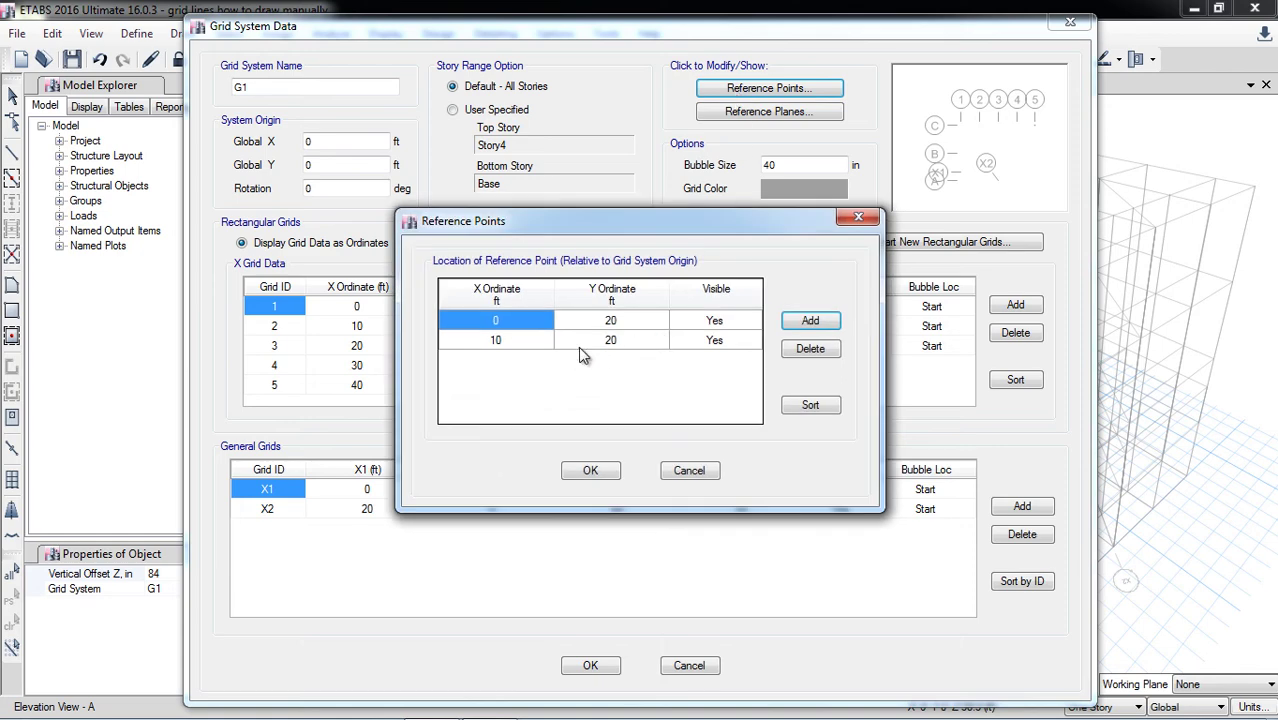
pyautogui.click(744, 322)
pyautogui.click(743, 321)
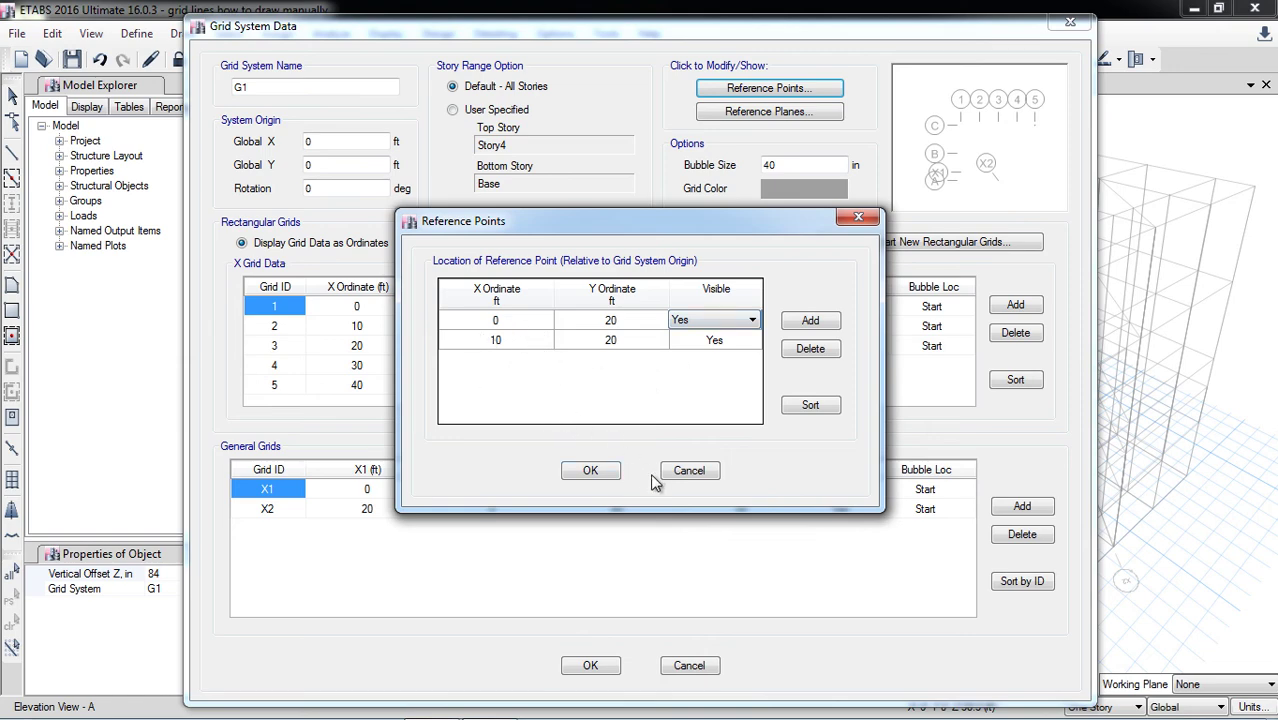
pyautogui.click(688, 470)
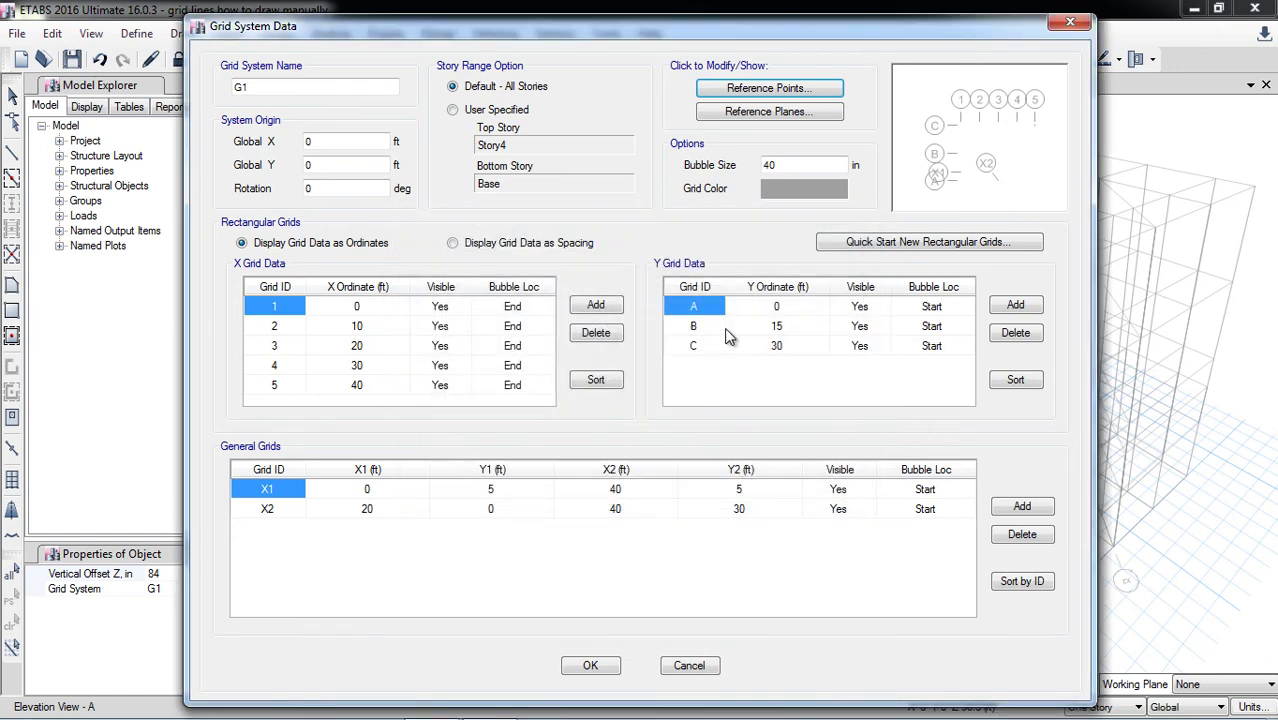
# Step: Give the Z 19 ft reference plane the ID 'Landing' and accept the grid and story settings
pyautogui.click(740, 114)
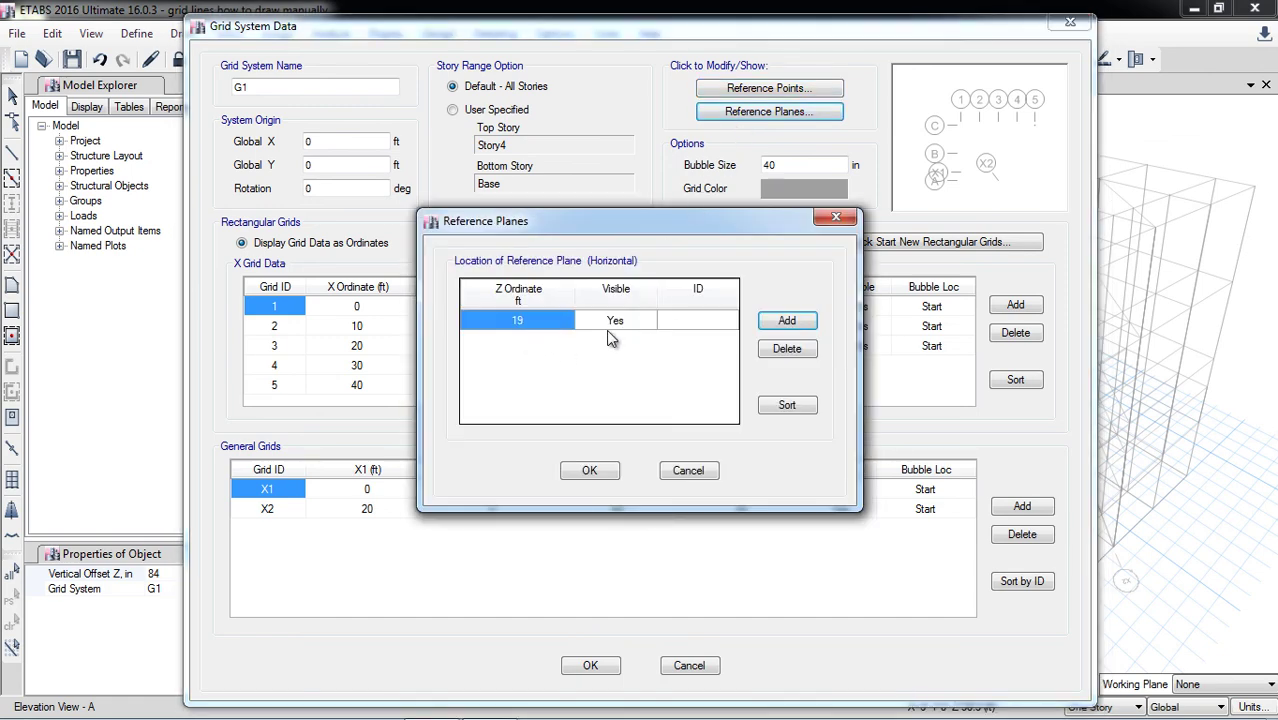
pyautogui.click(680, 322)
pyautogui.click(684, 320)
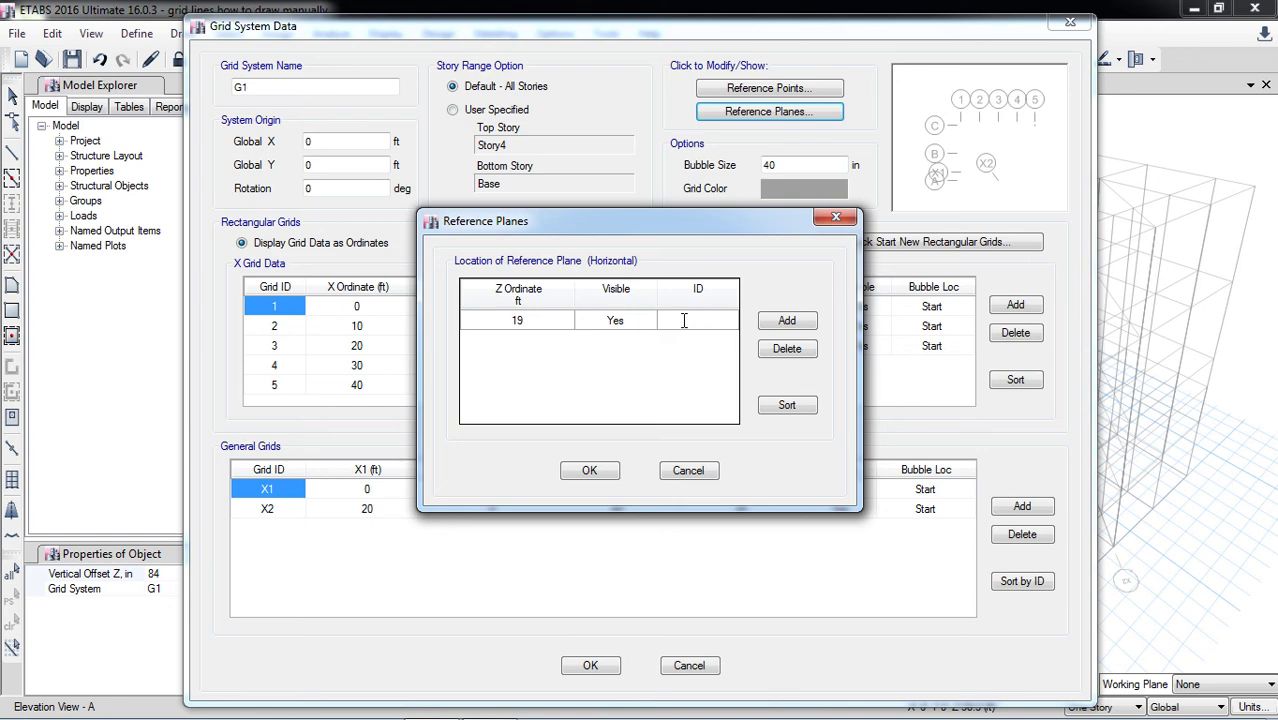
pyautogui.write('L')
pyautogui.press('capslock')
pyautogui.click(589, 470)
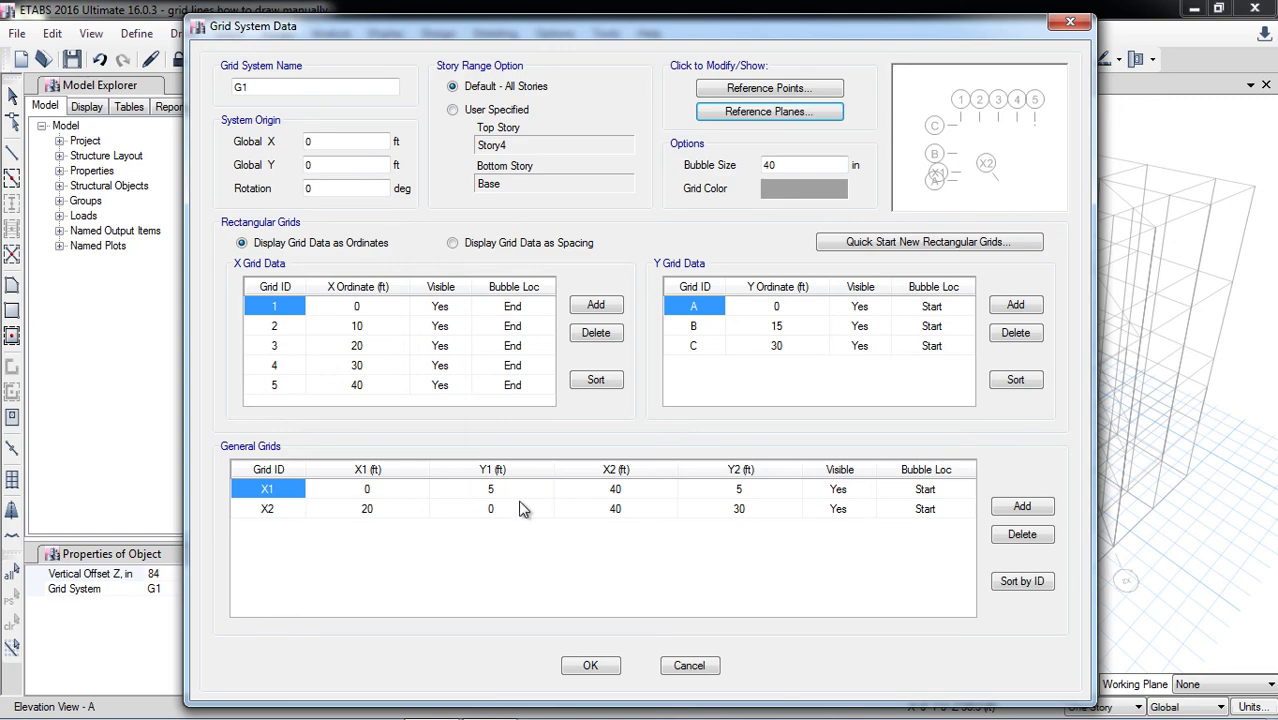
pyautogui.click(596, 665)
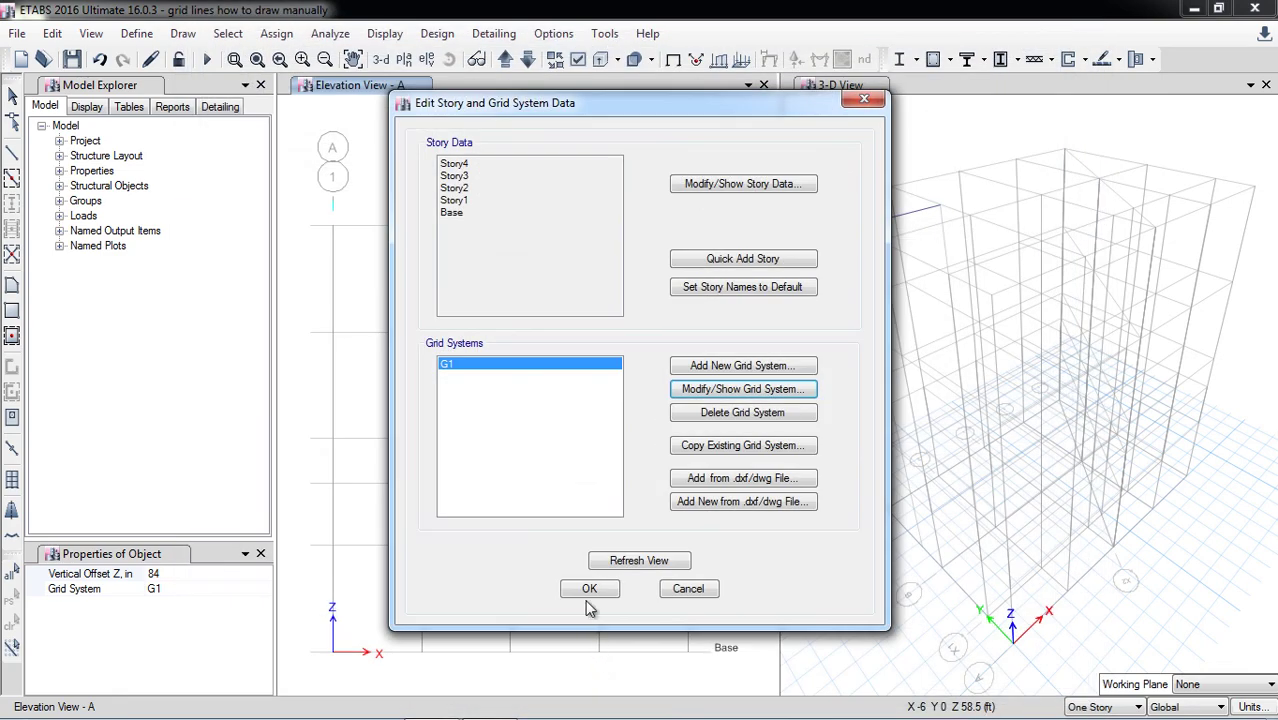
pyautogui.click(585, 588)
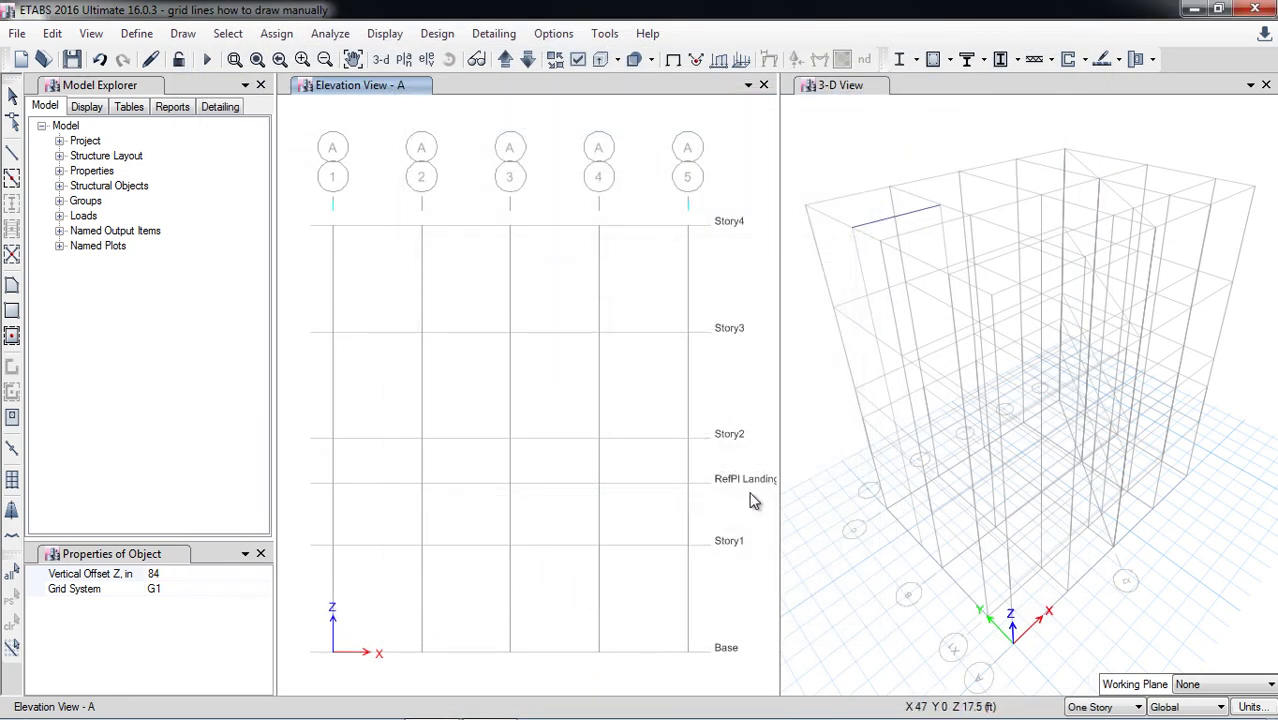